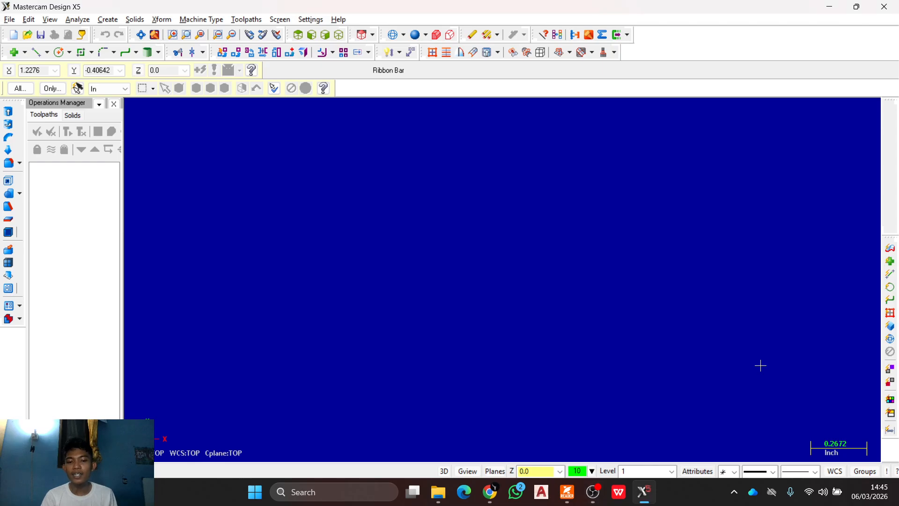
Step: Switch to Chrome, examine the Mill-Lesson-4B drawing's plate dimensions in the PDF, and return to Mastercam
{"action": "left_click", "coordinate": [488, 493]}
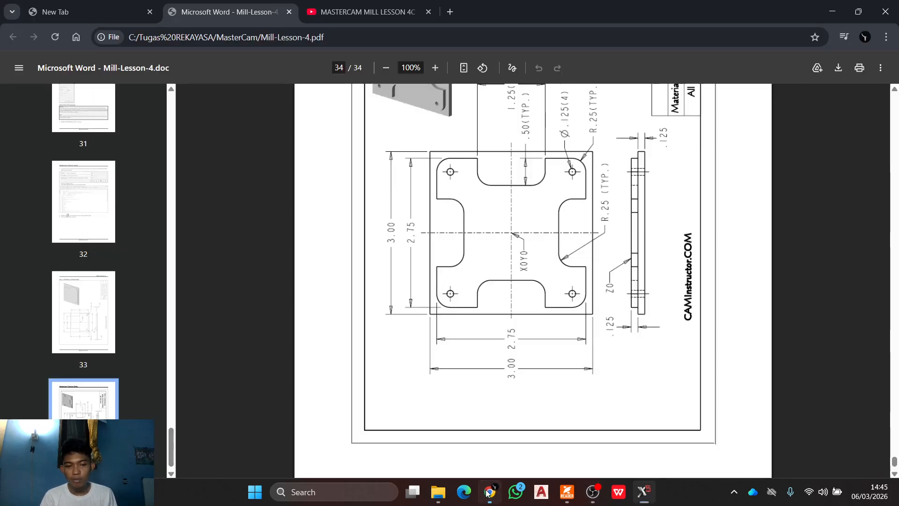
{"action": "scroll", "coordinate": [432, 193], "scroll_direction": "up", "scroll_amount": 6}
{"action": "scroll", "coordinate": [432, 193], "scroll_direction": "down", "scroll_amount": 5}
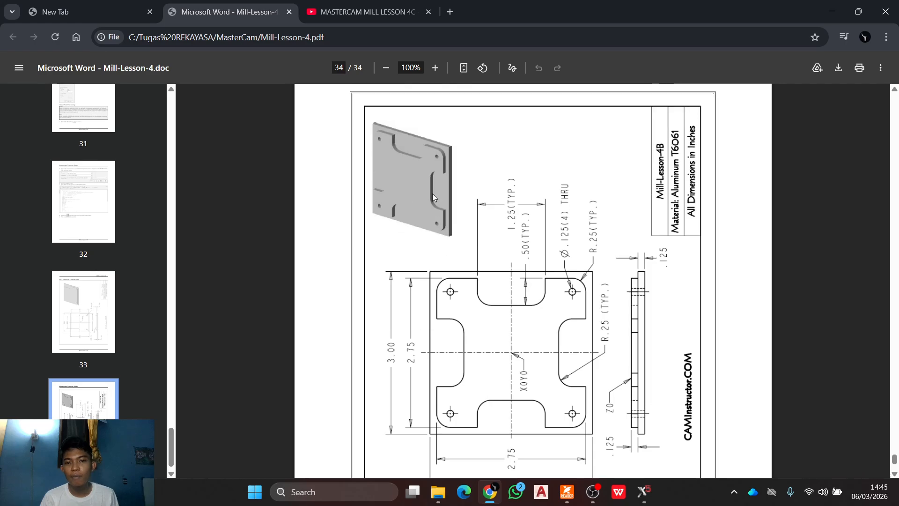
{"action": "scroll", "coordinate": [432, 194], "scroll_direction": "up", "scroll_amount": 1}
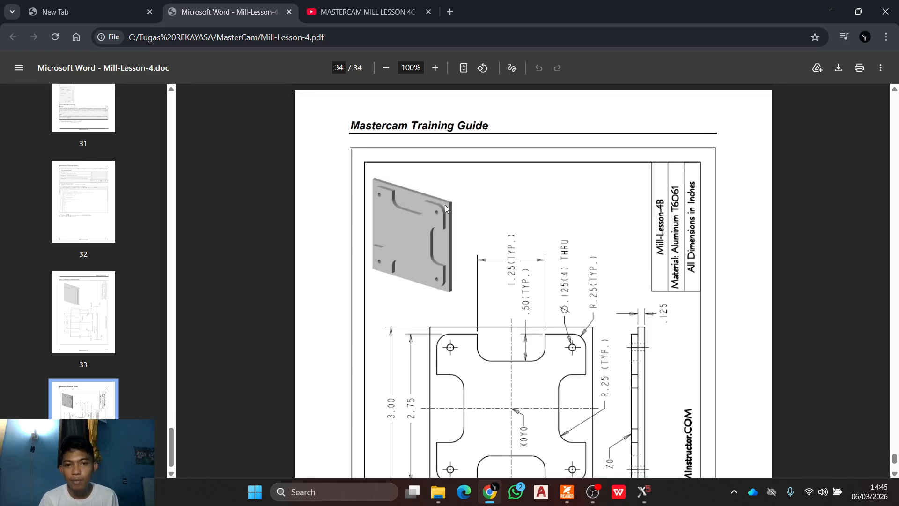
{"action": "key", "text": "alt+Tab"}
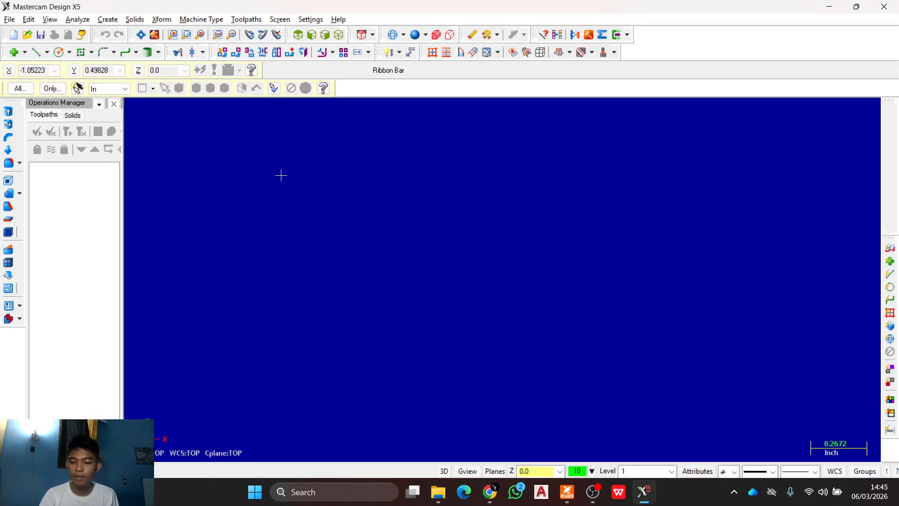
Step: Display the coordinate axes and create a 3.0 by 3.0 inch rectangle anchored by its center on the origin
{"action": "left_click_drag", "start_coordinate": [332, 169], "coordinate": [510, 229]}
{"action": "key", "text": "F9"}
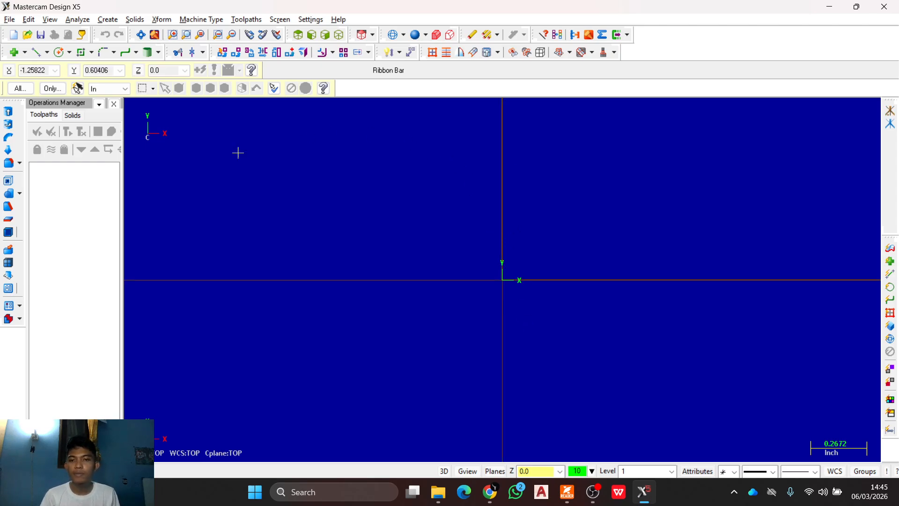
{"action": "left_click", "coordinate": [83, 53]}
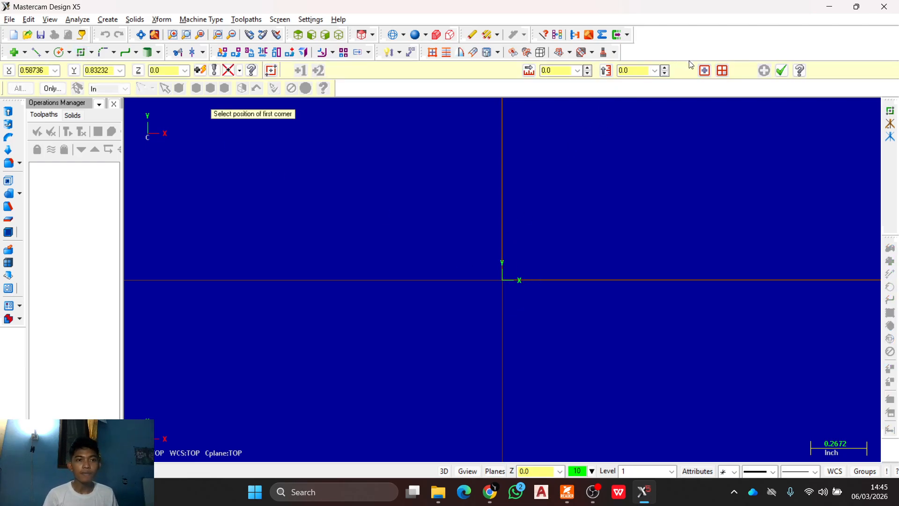
{"action": "left_click", "coordinate": [705, 70]}
{"action": "left_click", "coordinate": [502, 279]}
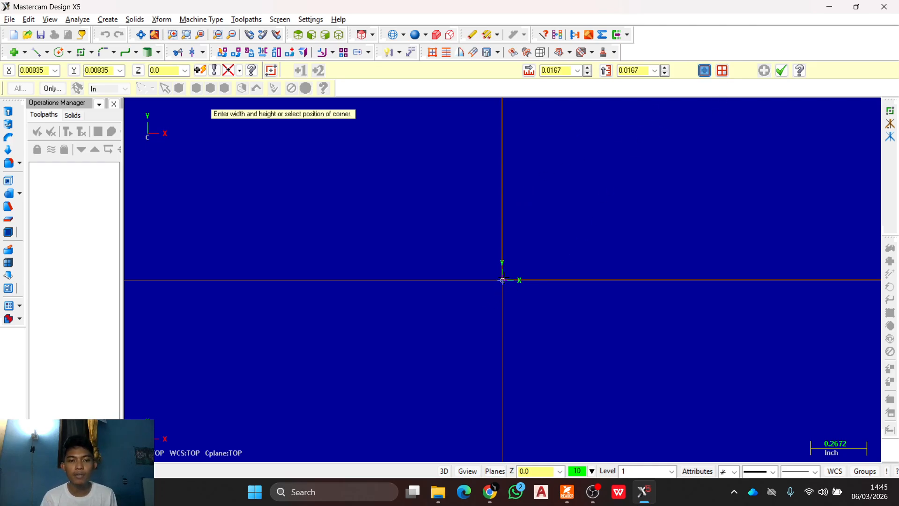
{"action": "left_click", "coordinate": [568, 69]}
{"action": "type", "text": "3"}
{"action": "left_click", "coordinate": [627, 68]}
{"action": "type", "text": "3"}
{"action": "key", "text": "Return"}
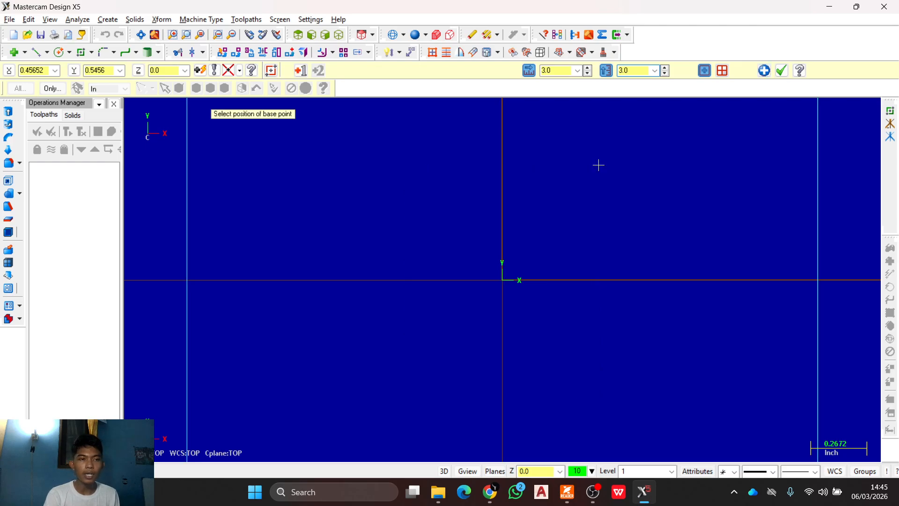
{"action": "left_click", "coordinate": [782, 70]}
Step: Create a 2.75 by 2.75 inch rectangular shape with 0.25 corner radii, center-anchored on the origin
{"action": "scroll", "coordinate": [547, 299], "scroll_direction": "down", "scroll_amount": 4}
{"action": "scroll", "coordinate": [549, 299], "scroll_direction": "down", "scroll_amount": 1}
{"action": "middle_click_drag", "start_coordinate": [549, 298], "coordinate": [538, 262]}
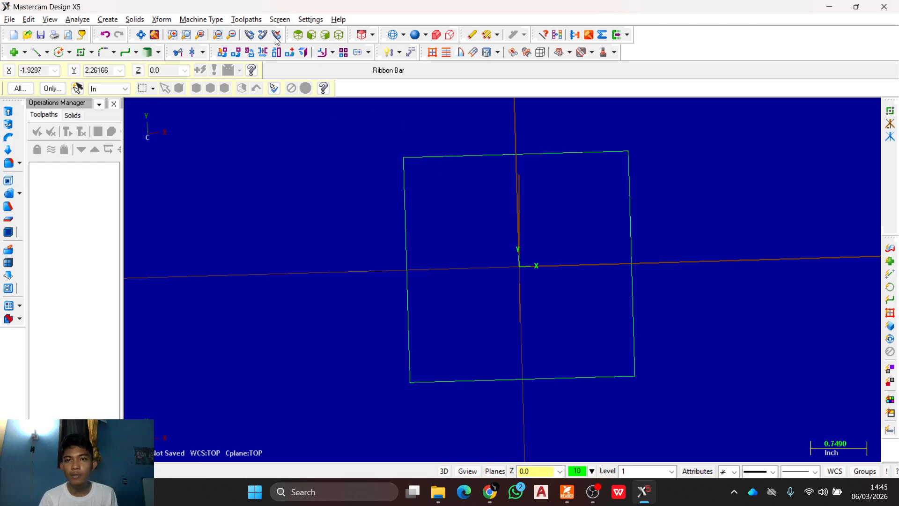
{"action": "left_click", "coordinate": [298, 35]}
{"action": "left_click", "coordinate": [108, 19]}
{"action": "left_click", "coordinate": [138, 183]}
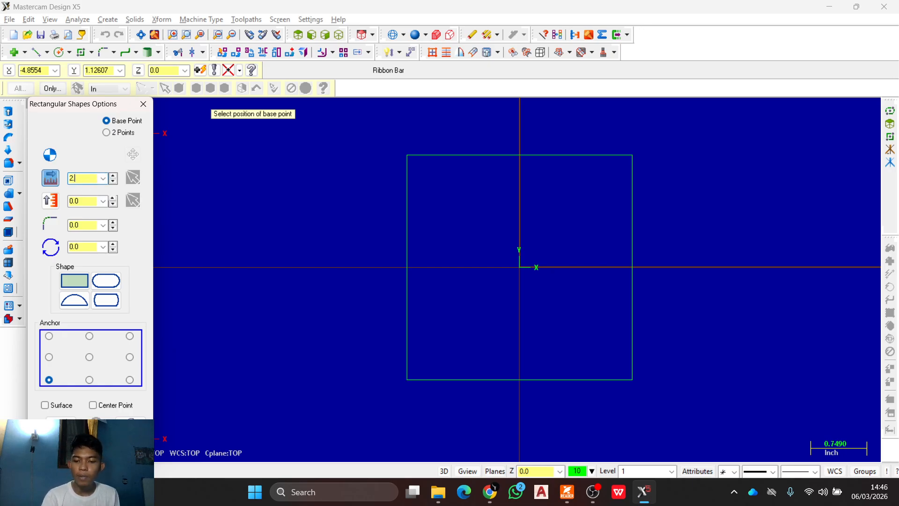
{"action": "left_click", "coordinate": [95, 199]}
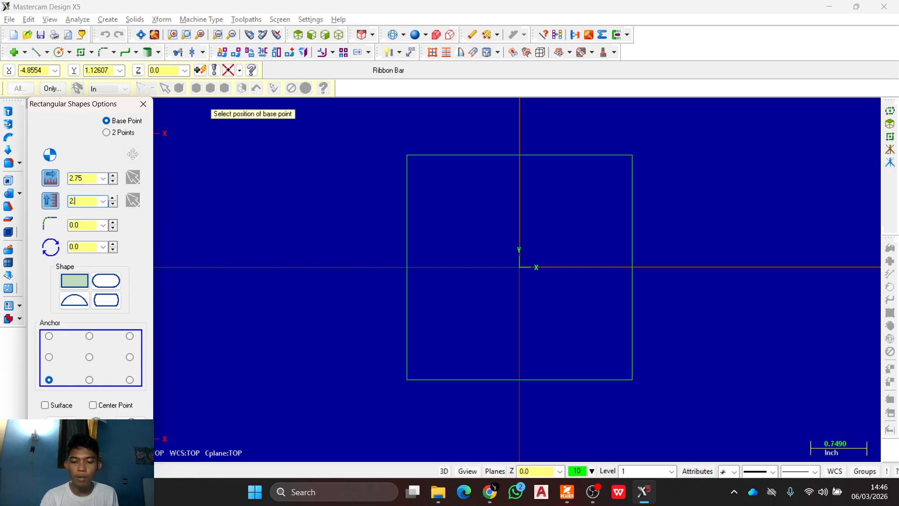
{"action": "left_click", "coordinate": [92, 226]}
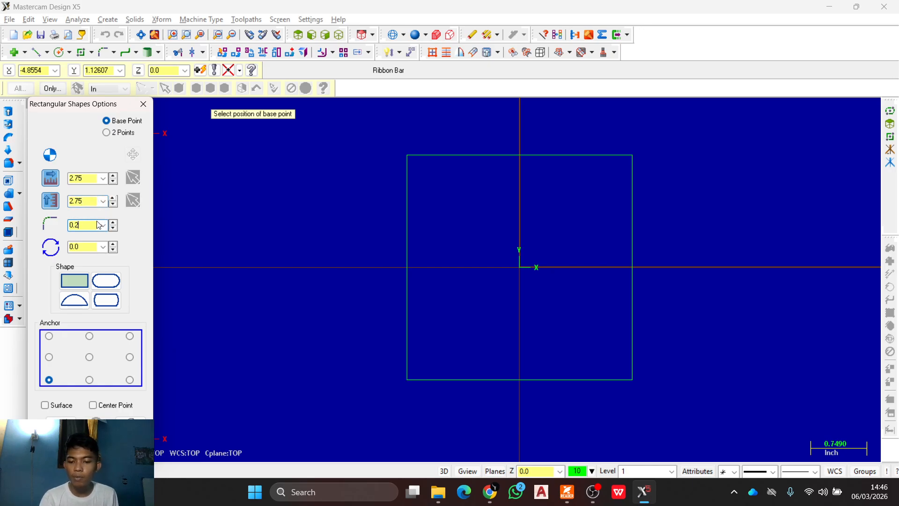
{"action": "left_click", "coordinate": [92, 358]}
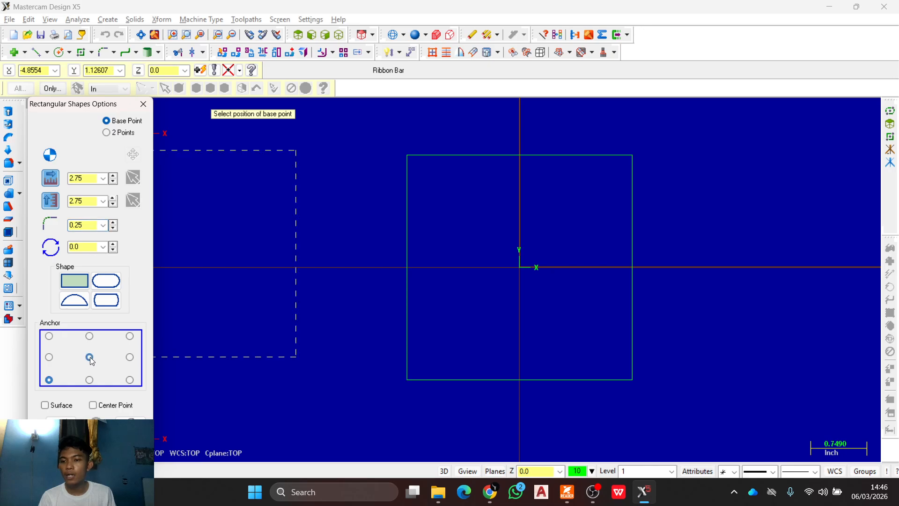
{"action": "left_click", "coordinate": [520, 267]}
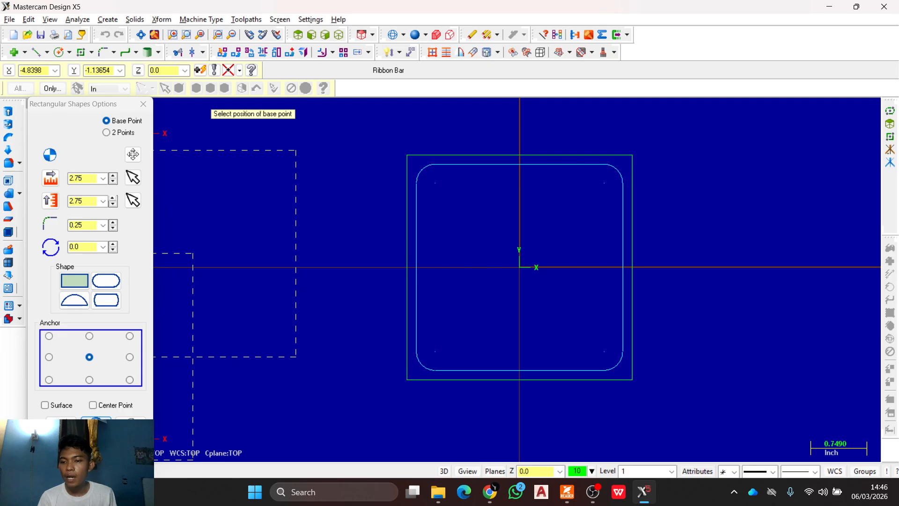
Step: Add a rectangular shape 1.0 wide and 1.25 high with 0.25 corner radii, centered on the inner profile's right edge midpoint
{"action": "left_click", "coordinate": [85, 180]}
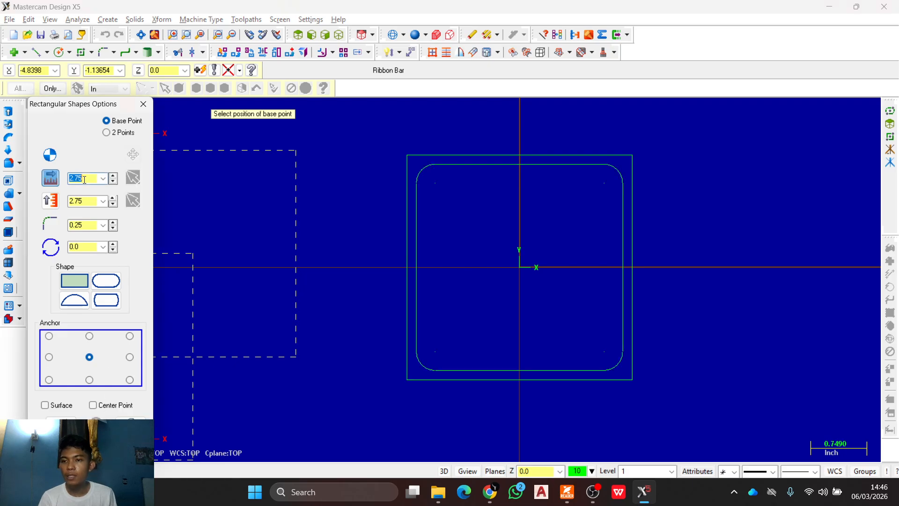
{"action": "type", "text": "1"}
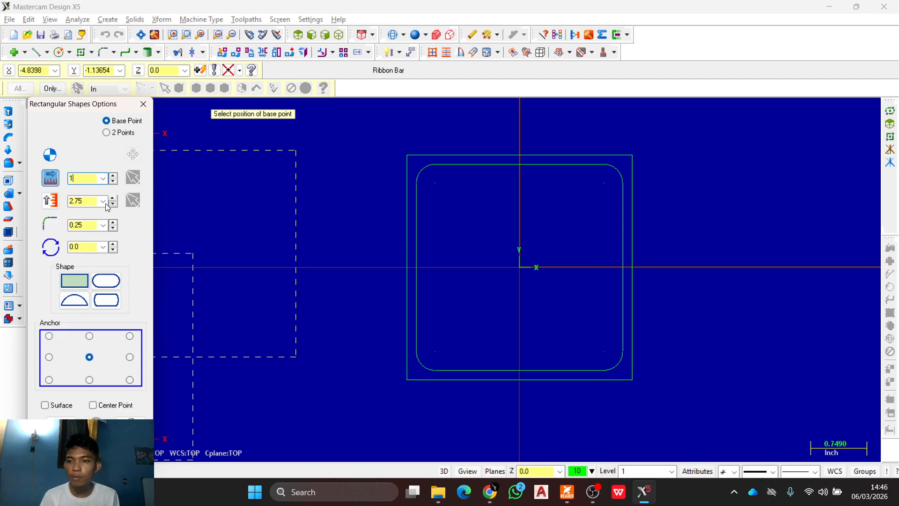
{"action": "left_click", "coordinate": [79, 200]}
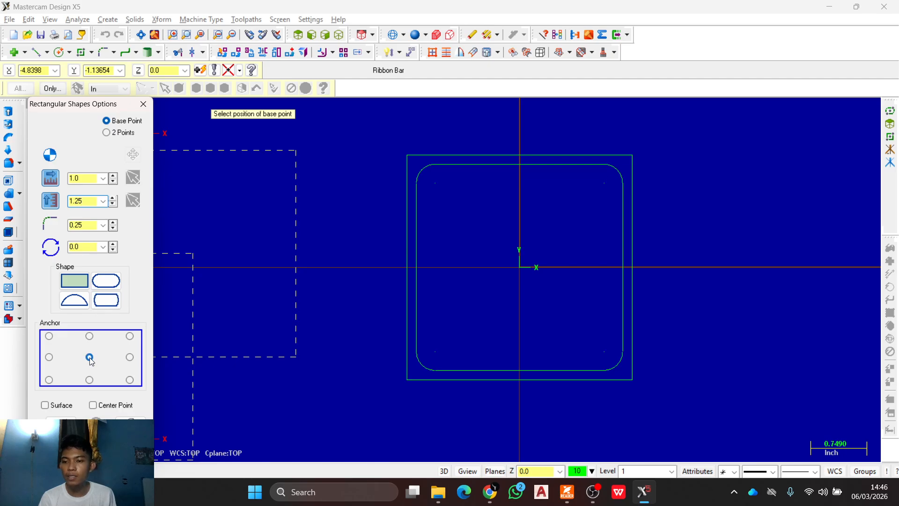
{"action": "left_click", "coordinate": [623, 268]}
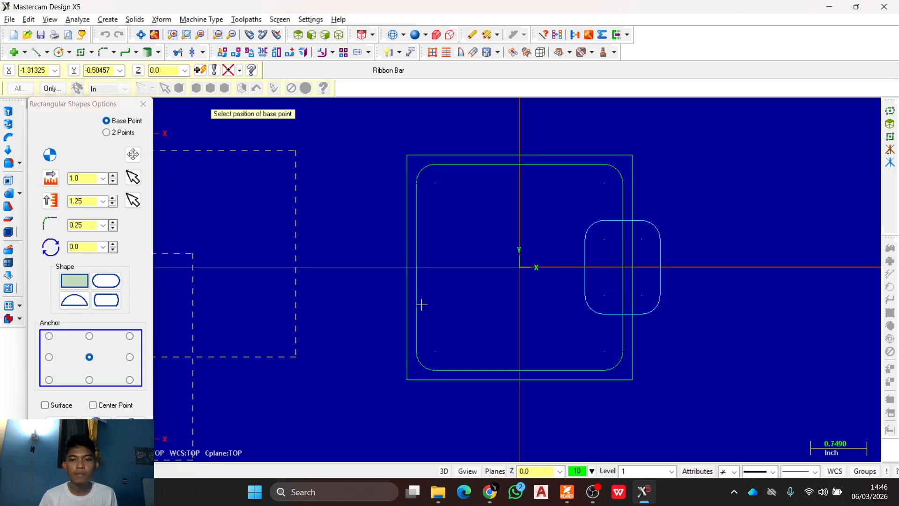
{"action": "key", "text": "Escape"}
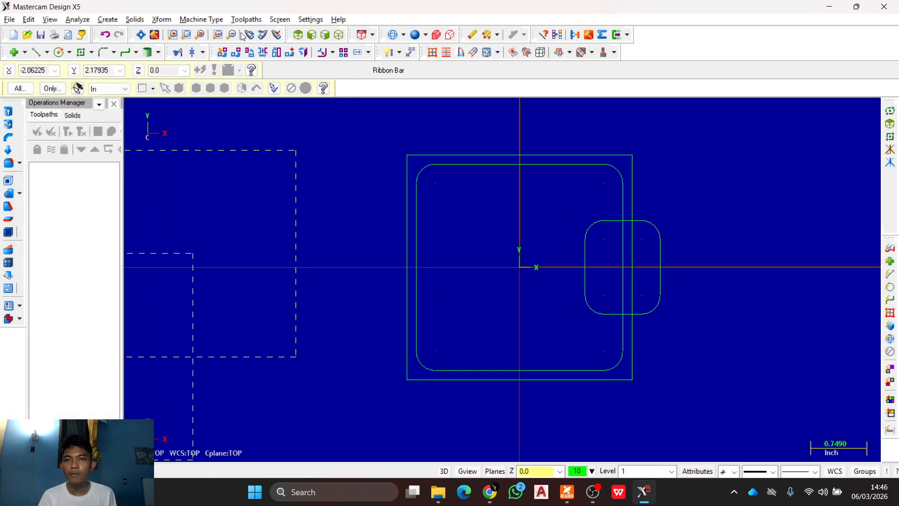
Step: Use Divide/Delete to remove the small shape's portion outside the inner profile and the edge segment across the notch opening
{"action": "left_click", "coordinate": [184, 55]}
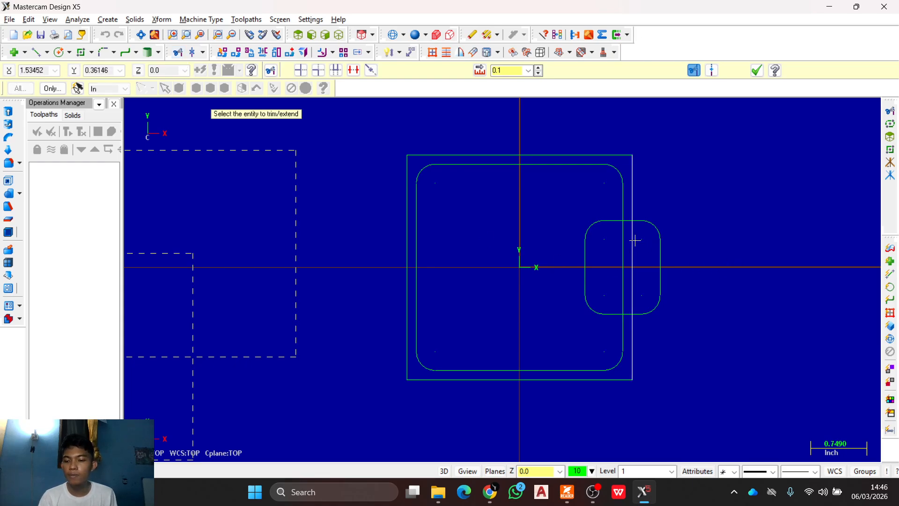
{"action": "left_click", "coordinate": [661, 257]}
{"action": "left_click", "coordinate": [660, 248]}
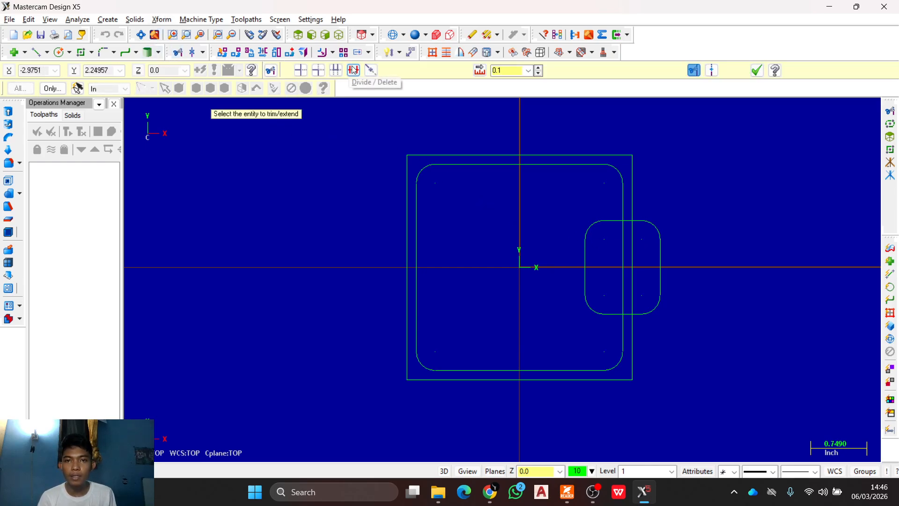
{"action": "left_click", "coordinate": [354, 69]}
{"action": "left_click", "coordinate": [660, 259]}
{"action": "left_click", "coordinate": [641, 314]}
{"action": "left_click", "coordinate": [633, 257]}
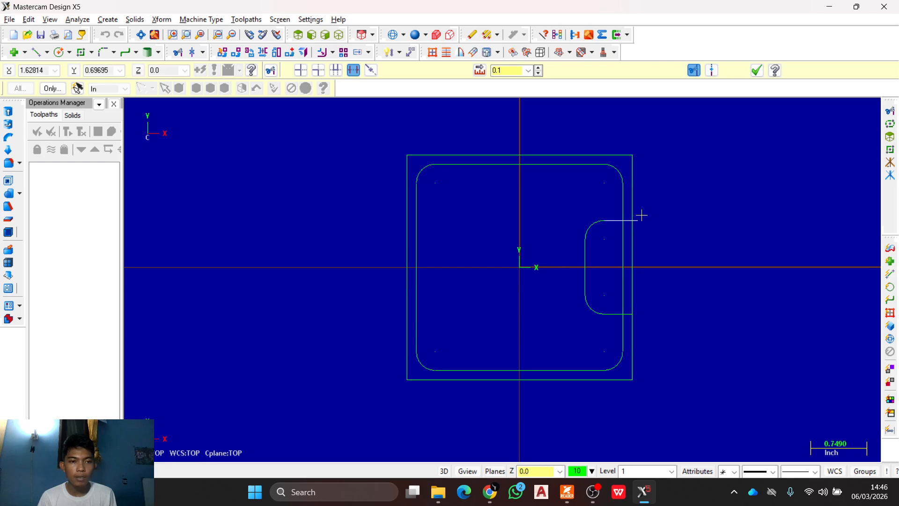
{"action": "left_click", "coordinate": [637, 220]}
{"action": "left_click", "coordinate": [628, 220]}
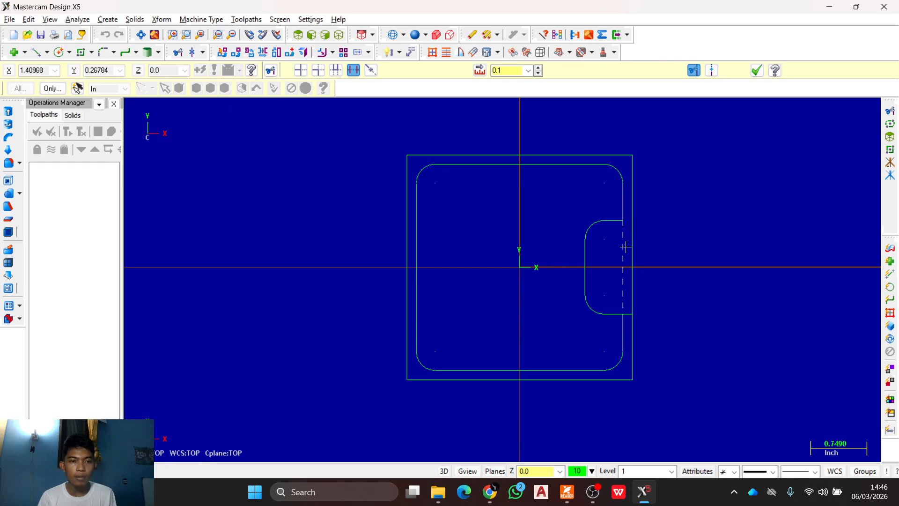
{"action": "left_click", "coordinate": [623, 262]}
{"action": "left_click", "coordinate": [757, 70]}
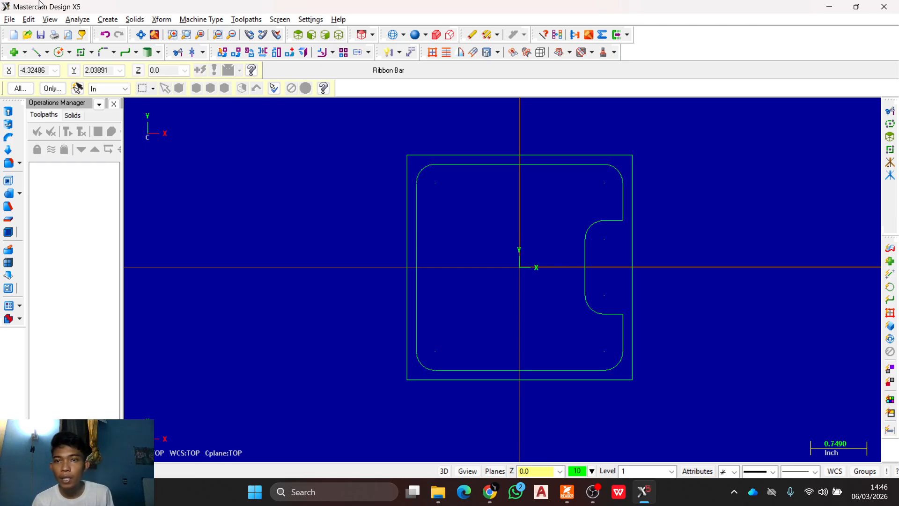
Step: Rotate the right notch's lines and arcs about the origin as 3 copies with 90 degrees between them
{"action": "left_click", "coordinate": [249, 52]}
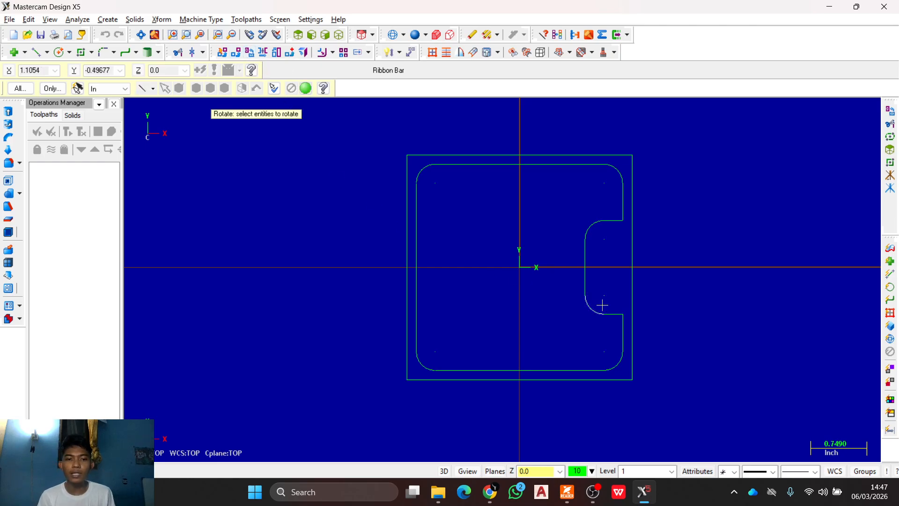
{"action": "left_click", "coordinate": [620, 201]}
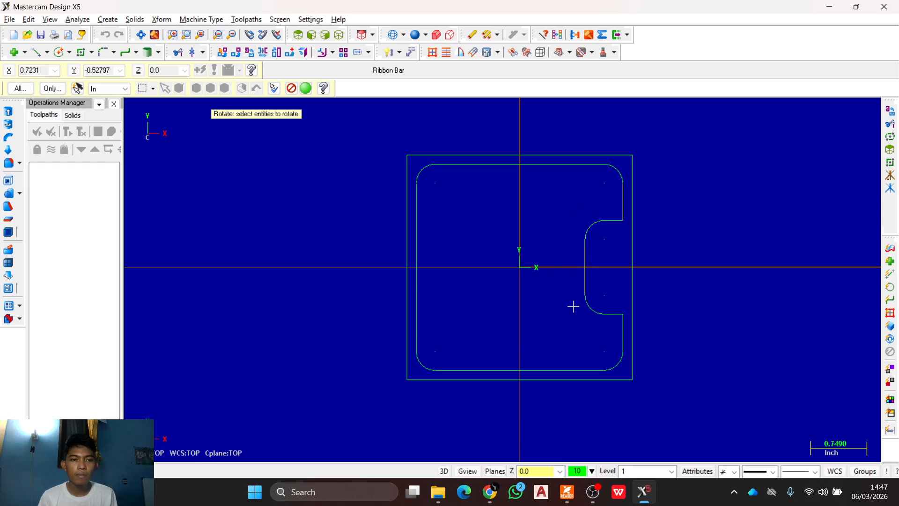
{"action": "left_click_drag", "start_coordinate": [608, 204], "coordinate": [569, 338]}
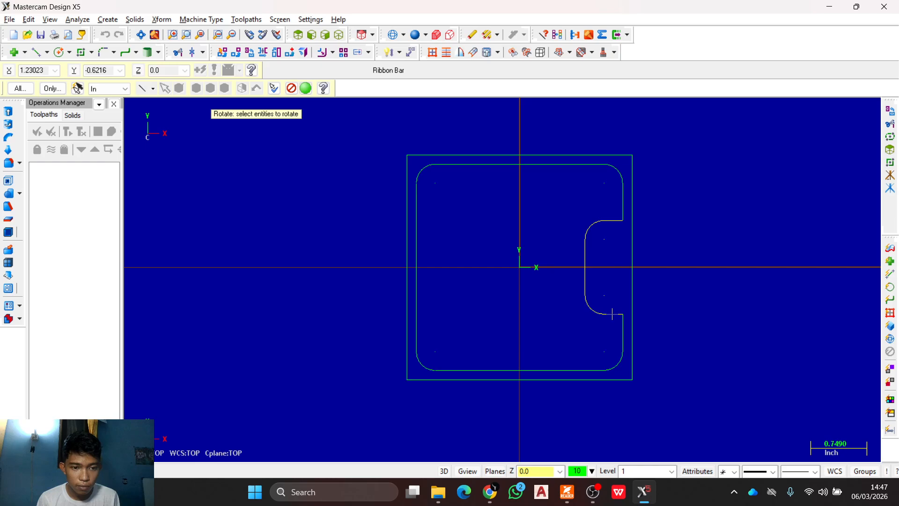
{"action": "key", "text": "Return"}
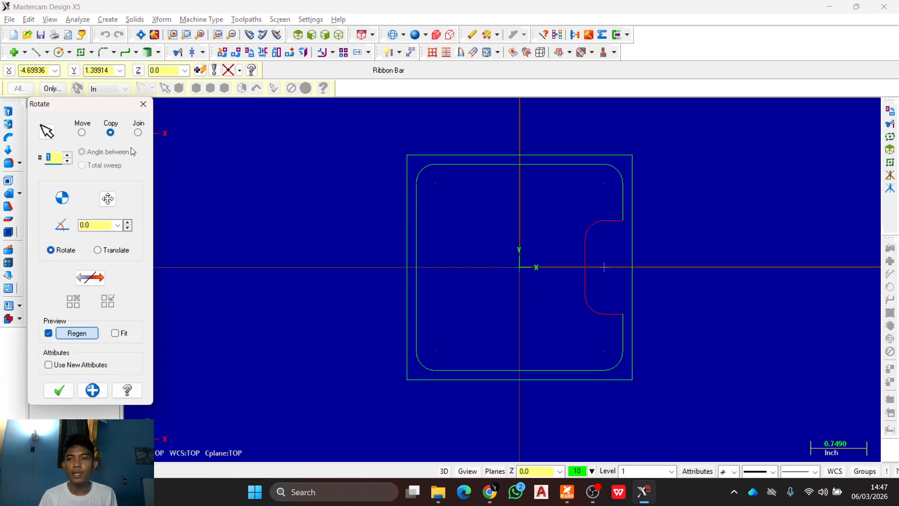
{"action": "left_click", "coordinate": [103, 225]}
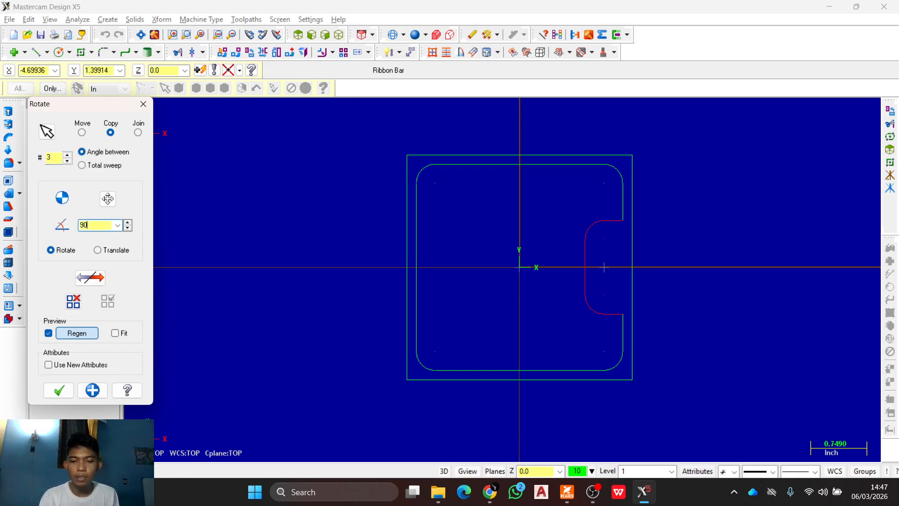
{"action": "left_click", "coordinate": [57, 389]}
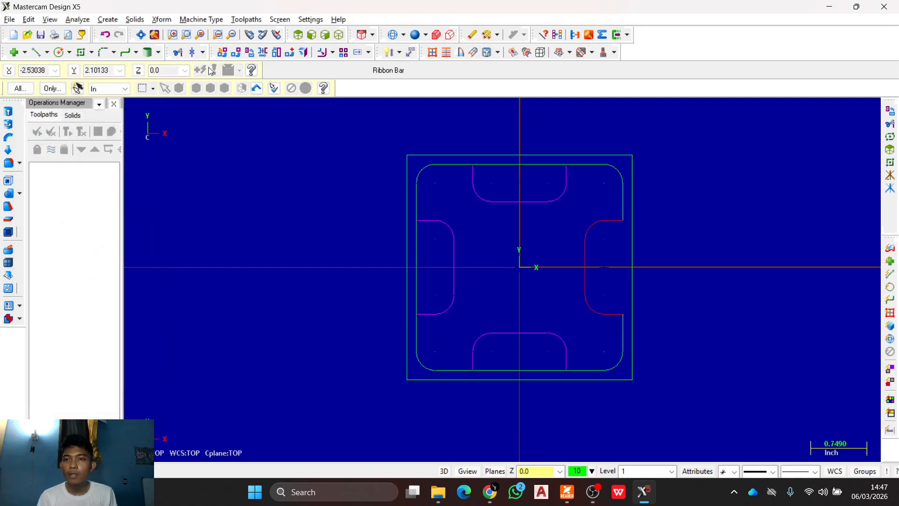
Step: Use Divide/Delete to remove the inner profile's edge segments across the top, left and bottom notch openings
{"action": "left_click", "coordinate": [178, 52]}
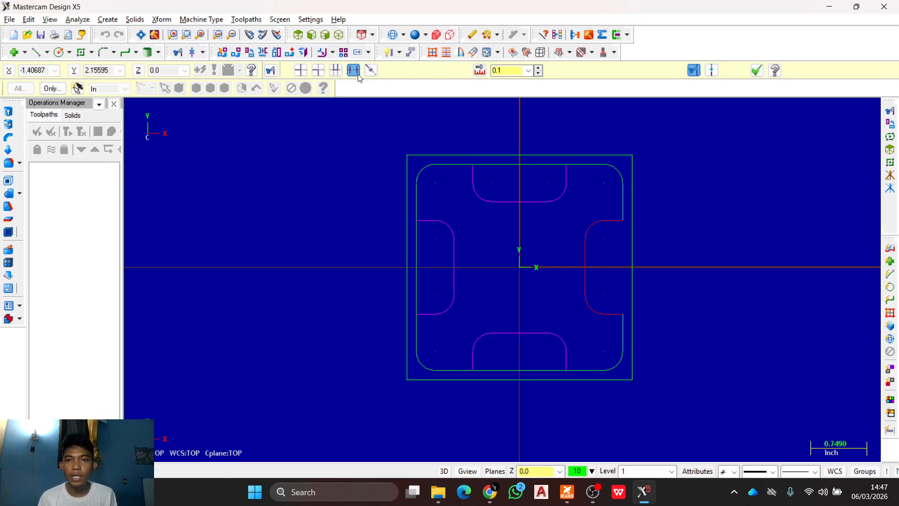
{"action": "left_click", "coordinate": [502, 164]}
{"action": "left_click", "coordinate": [416, 265]}
{"action": "left_click", "coordinate": [520, 370]}
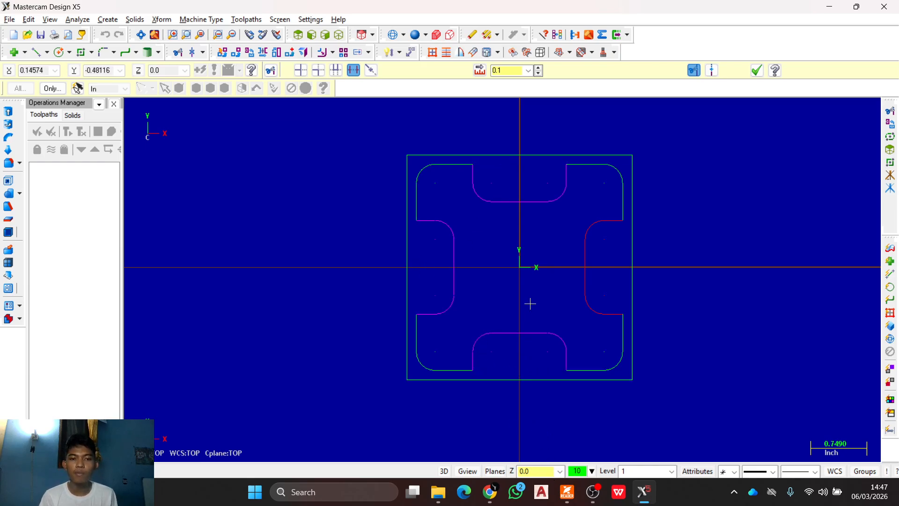
{"action": "left_click", "coordinate": [757, 70]}
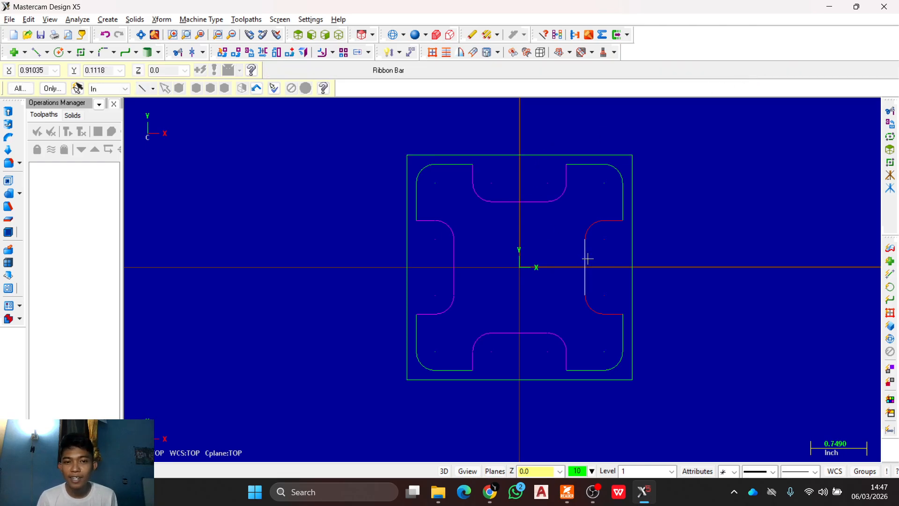
Step: Draw a 0.125-diameter circle centered on the inner profile's upper-left corner arc center
{"action": "left_click", "coordinate": [59, 52]}
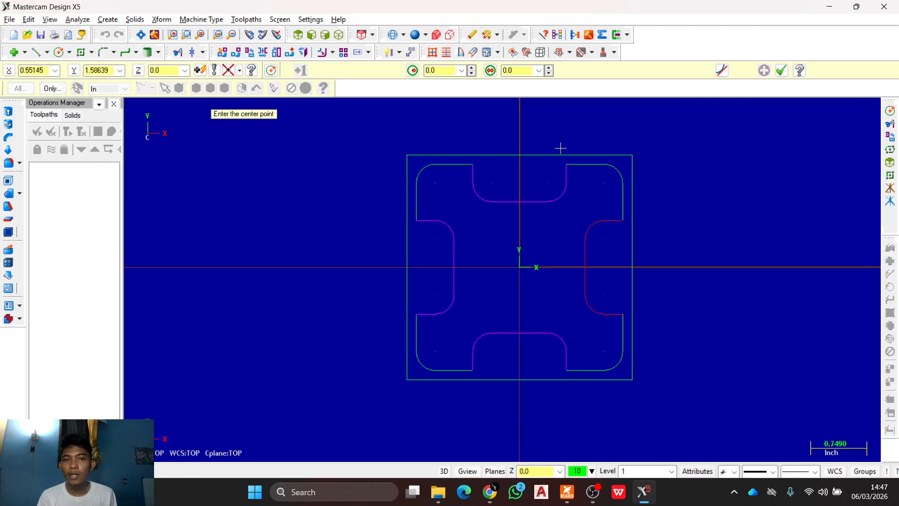
{"action": "left_click", "coordinate": [437, 183]}
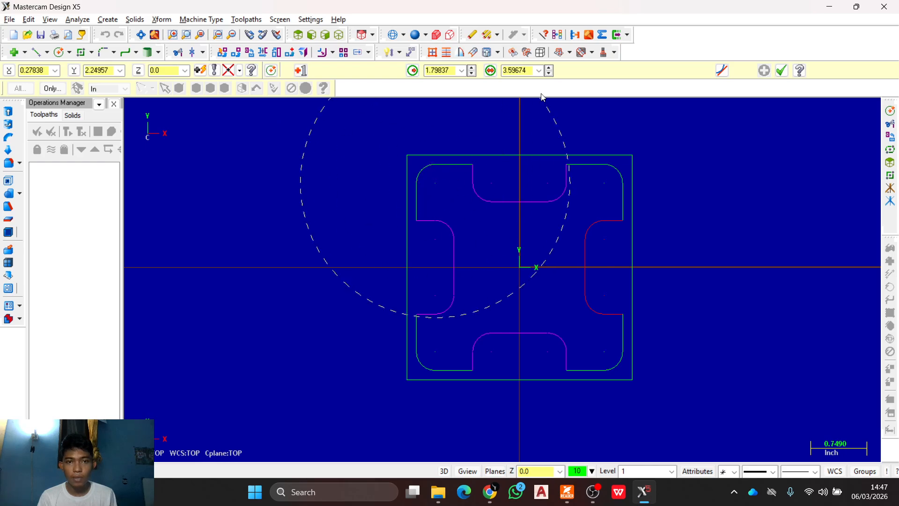
{"action": "left_click", "coordinate": [539, 71]}
{"action": "left_click", "coordinate": [529, 83]}
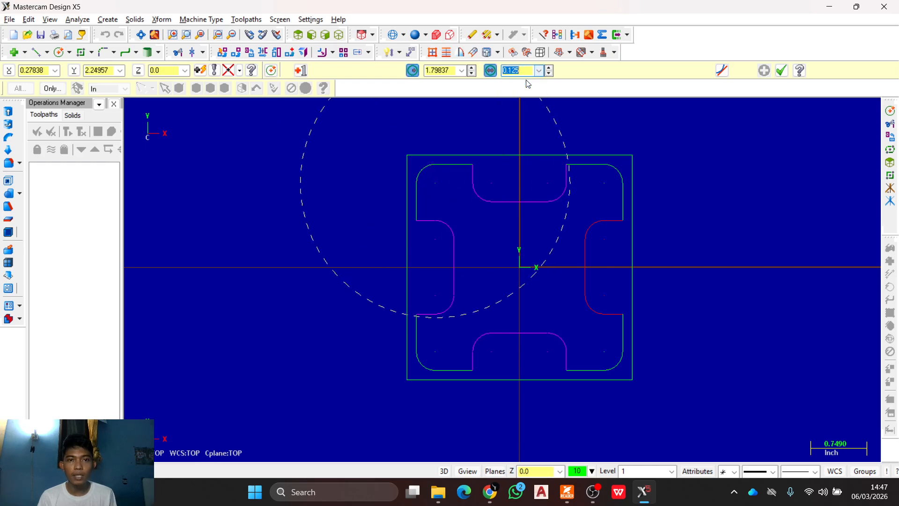
{"action": "key", "text": "Return"}
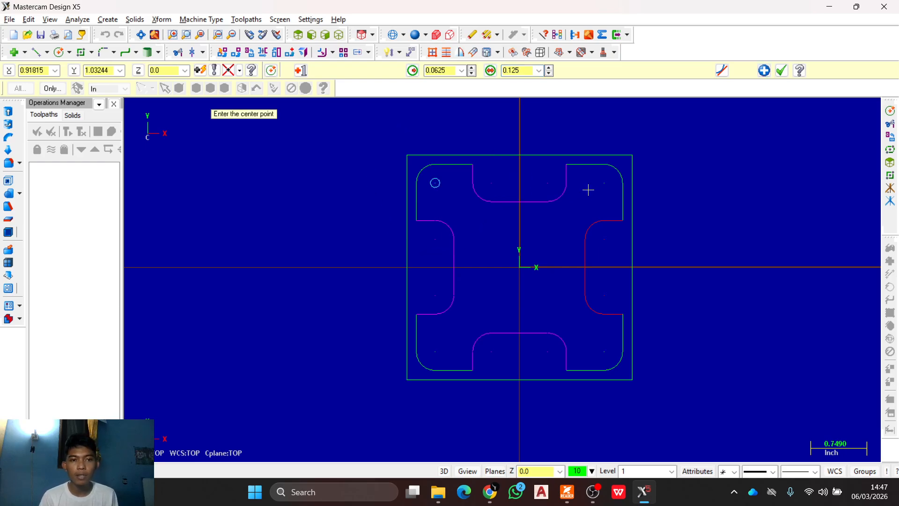
{"action": "left_click", "coordinate": [605, 185]}
{"action": "left_click", "coordinate": [539, 71]}
{"action": "left_click", "coordinate": [532, 81]}
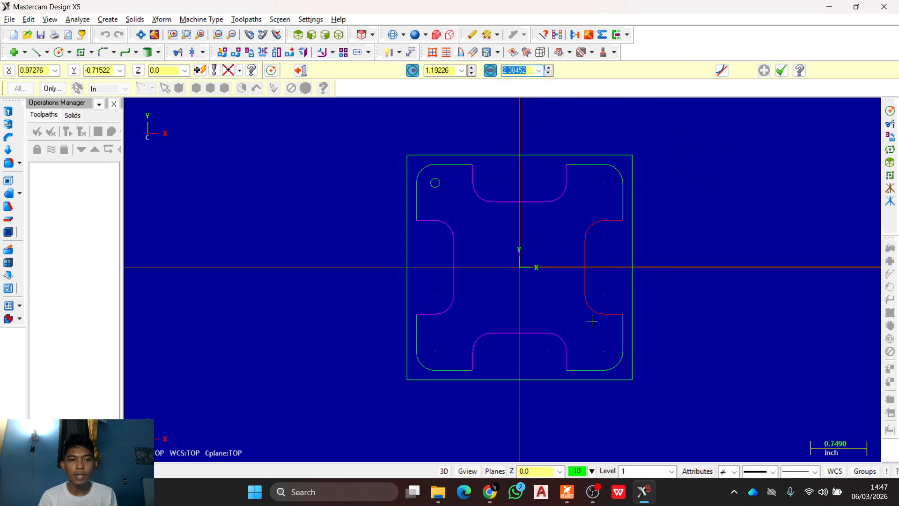
{"action": "key", "text": "Return"}
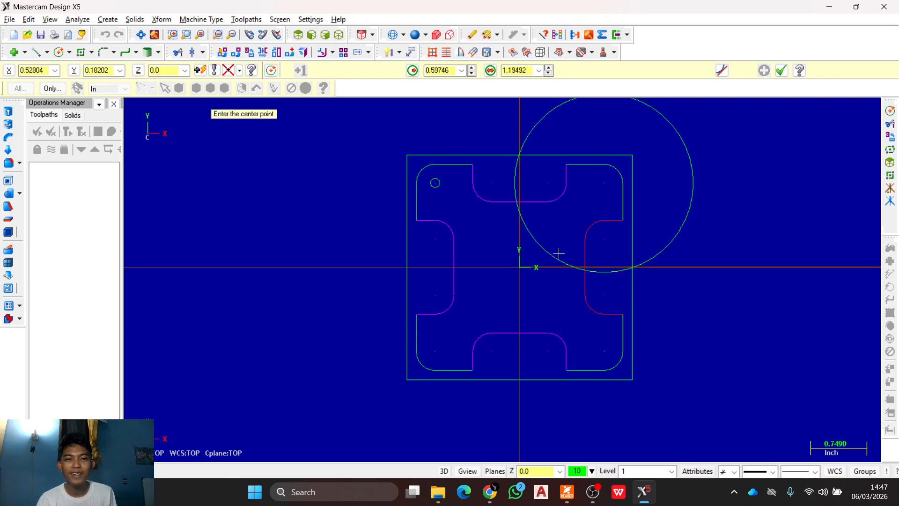
{"action": "key", "text": "Escape"}
{"action": "key", "text": "Delete"}
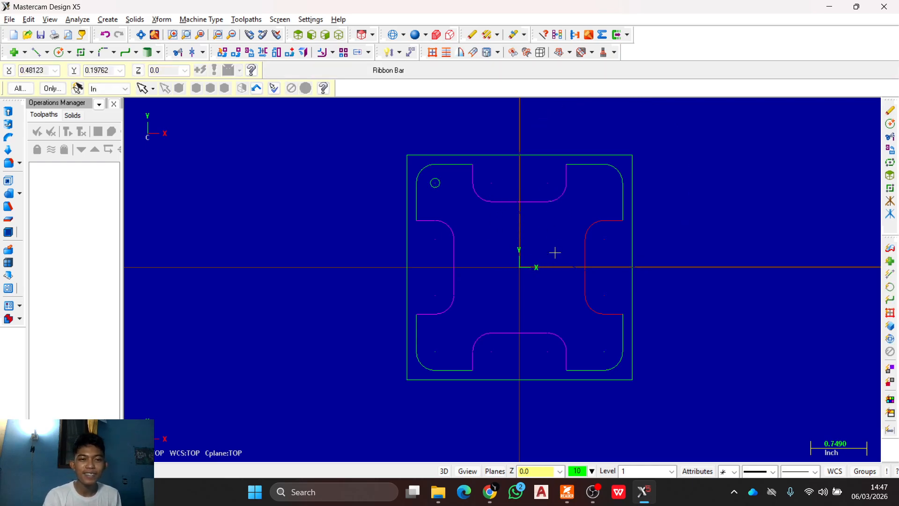
Step: Draw a 0.125-diameter circle centered on the inner profile's upper-right corner arc center
{"action": "left_click", "coordinate": [58, 52]}
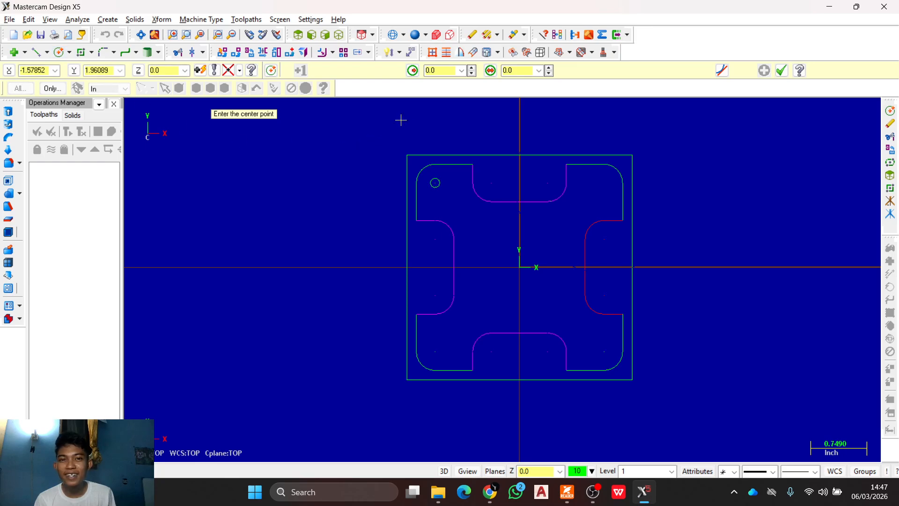
{"action": "left_click", "coordinate": [603, 182]}
{"action": "left_click", "coordinate": [539, 70]}
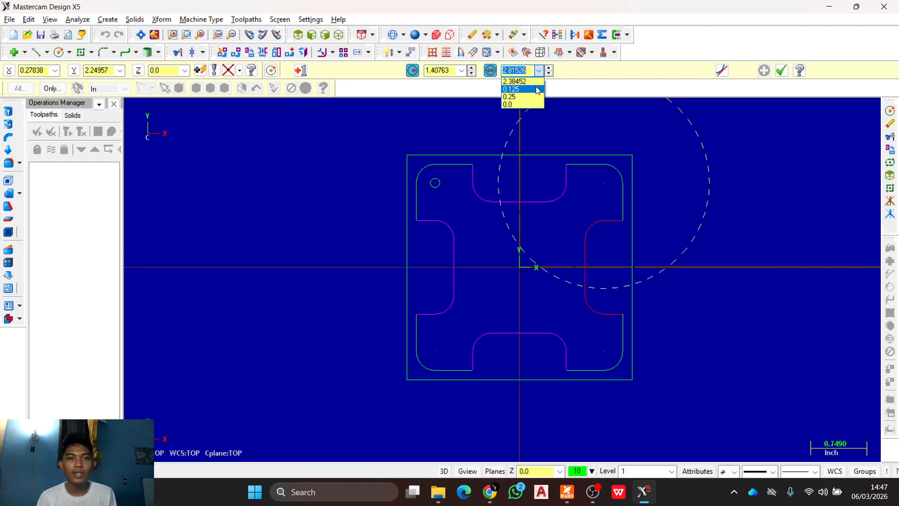
{"action": "left_click", "coordinate": [538, 89]}
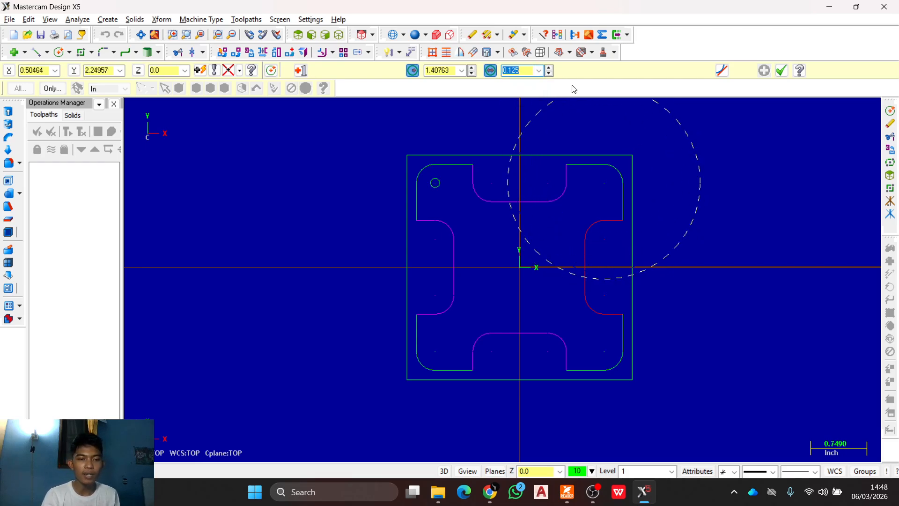
{"action": "key", "text": "Return"}
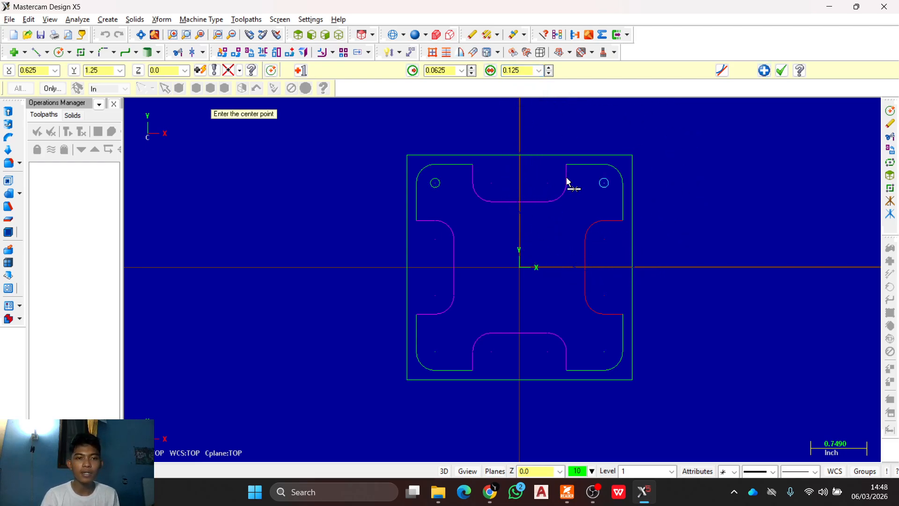
Step: Add 0.125-diameter circles at the inner profile's lower-right and lower-left corner arc centers, and finish the circle command
{"action": "left_click", "coordinate": [604, 352]}
{"action": "left_click", "coordinate": [539, 70]}
{"action": "left_click", "coordinate": [533, 82]}
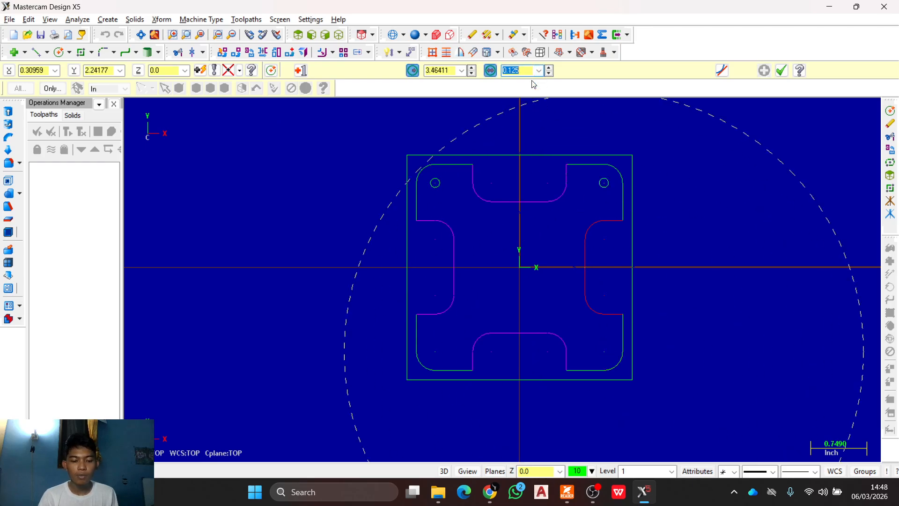
{"action": "key", "text": "Return"}
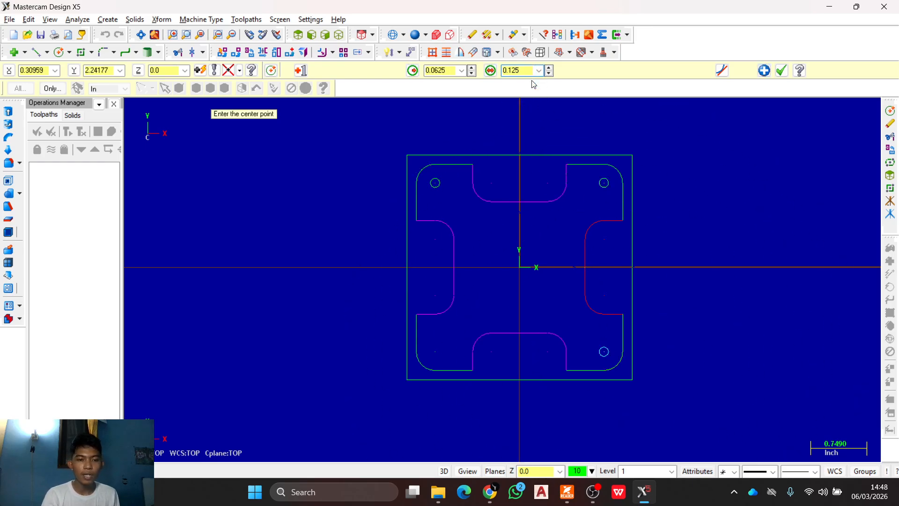
{"action": "left_click", "coordinate": [436, 351]}
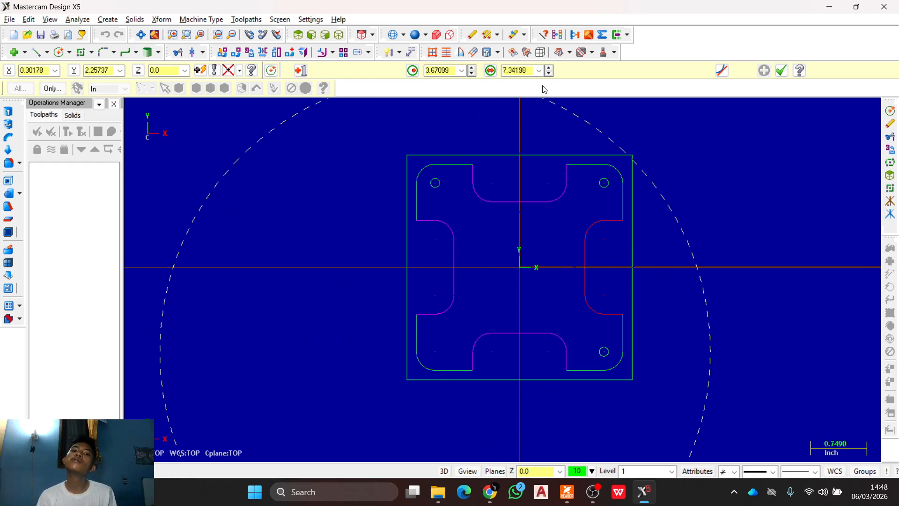
{"action": "left_click", "coordinate": [539, 70]}
{"action": "left_click", "coordinate": [530, 83]}
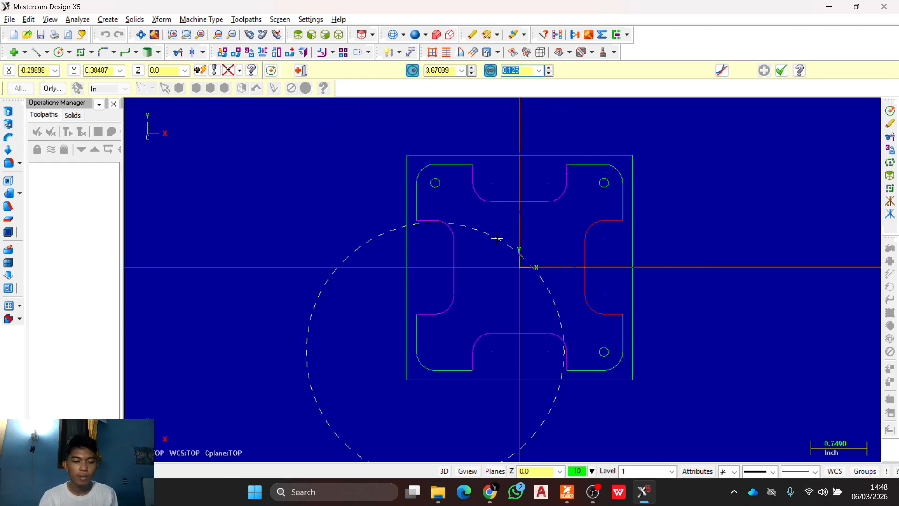
{"action": "key", "text": "Return"}
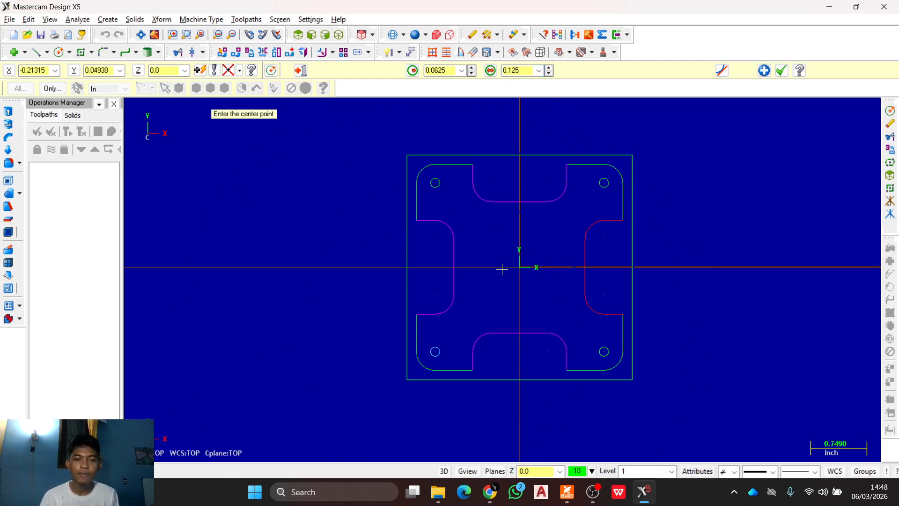
{"action": "left_click", "coordinate": [782, 70]}
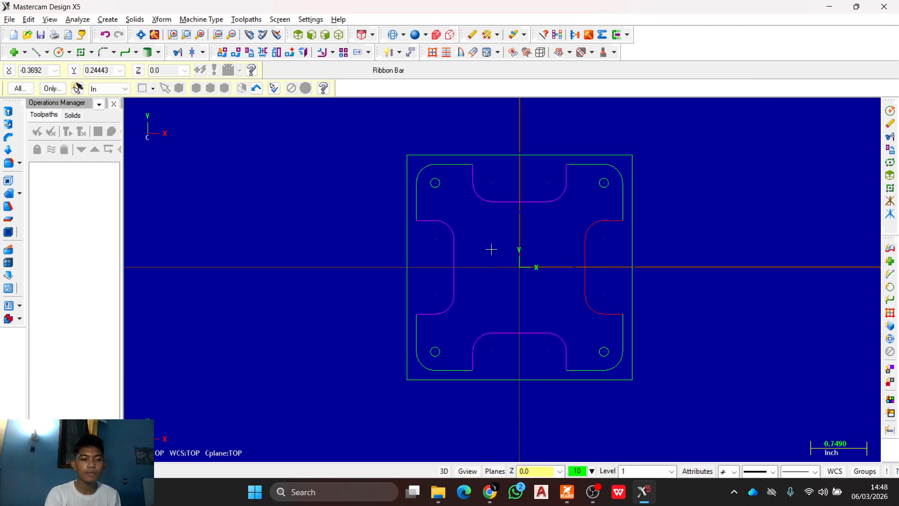
Step: Show the plate in isometric view and assign the default mill machine to create a machine group
{"action": "left_click", "coordinate": [338, 37]}
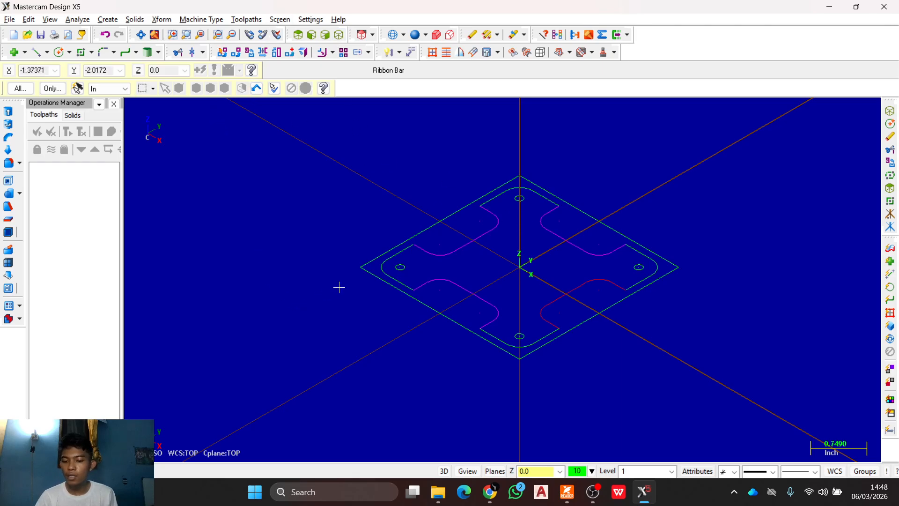
{"action": "key", "text": "alt+o"}
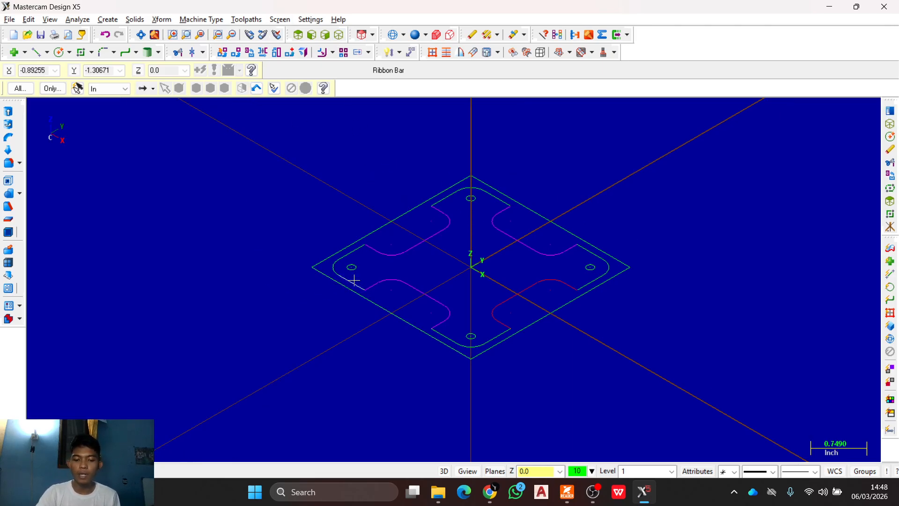
{"action": "key", "text": "alt+o"}
{"action": "left_click", "coordinate": [203, 19]}
{"action": "mouse_move", "coordinate": [203, 32]}
{"action": "left_click", "coordinate": [278, 32]}
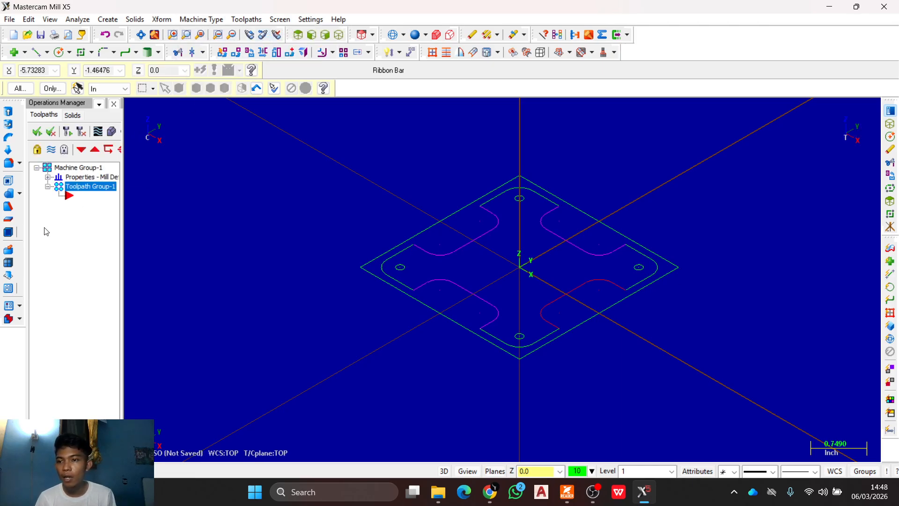
Step: In the machine group's tool settings, set program number 4, sequential tool numbering, duplicate tool warnings, and modal overrides for clearance height, retract height and feed plane
{"action": "left_click", "coordinate": [48, 177]}
{"action": "left_click", "coordinate": [89, 195]}
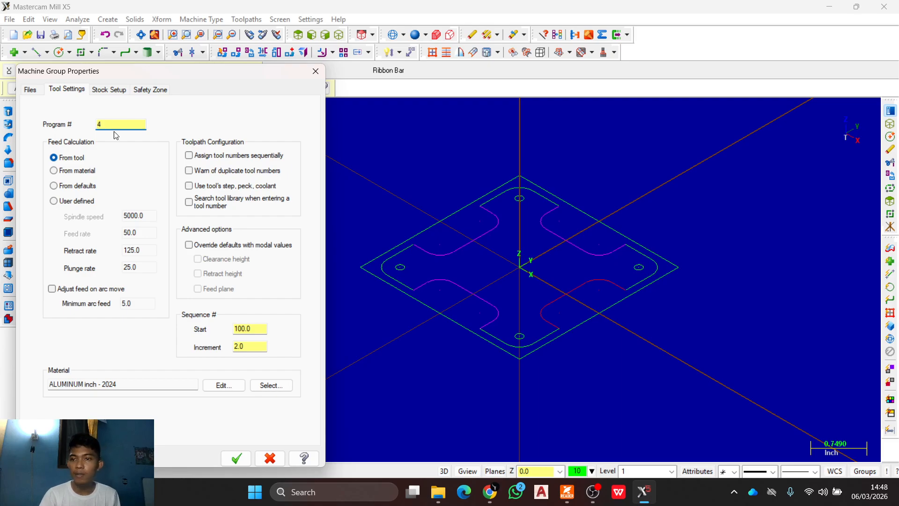
{"action": "left_click", "coordinate": [189, 156]}
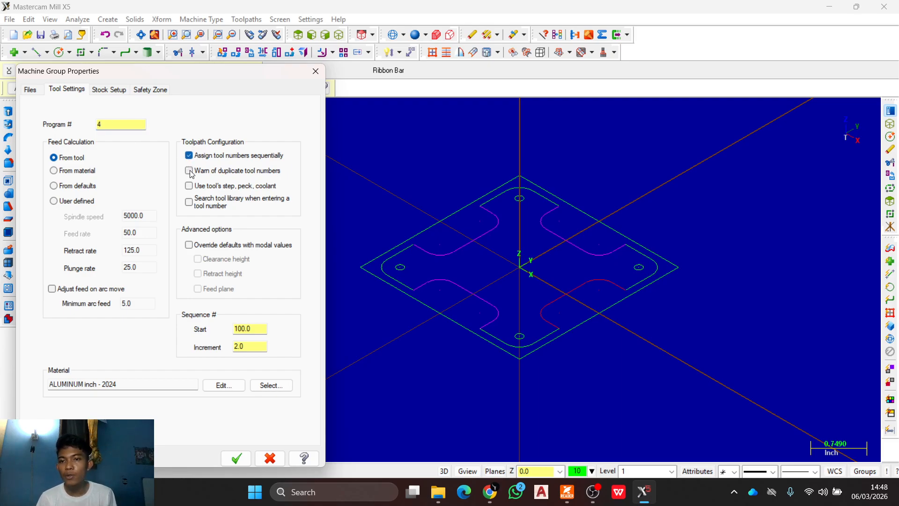
{"action": "left_click", "coordinate": [190, 245]}
{"action": "left_click", "coordinate": [197, 274]}
{"action": "left_click", "coordinate": [198, 289]}
Step: Set the sequence number start to 1 and the increment to 1
{"action": "double_click", "coordinate": [260, 328]}
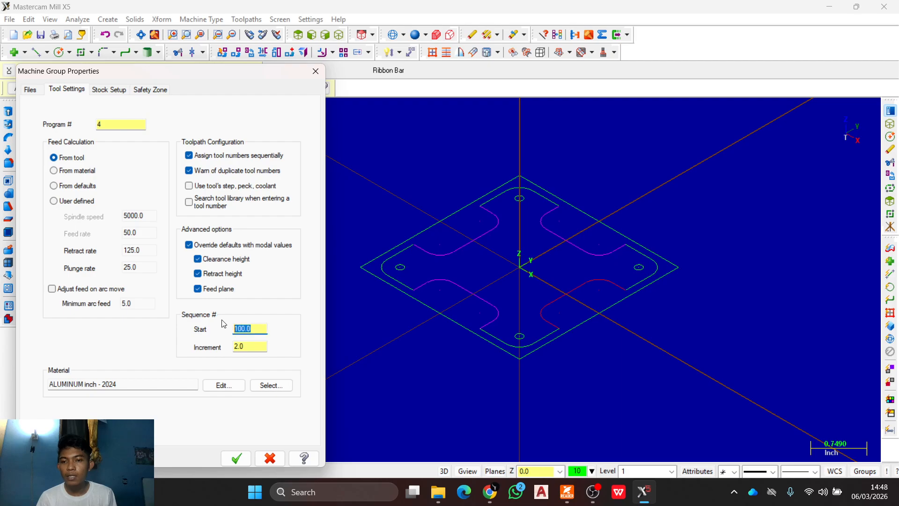
{"action": "type", "text": "1"}
{"action": "double_click", "coordinate": [230, 347]}
{"action": "type", "text": "1"}
Step: Select ALUMINUM inch - 6061 from the mill material library as the stock material
{"action": "left_click", "coordinate": [263, 385]}
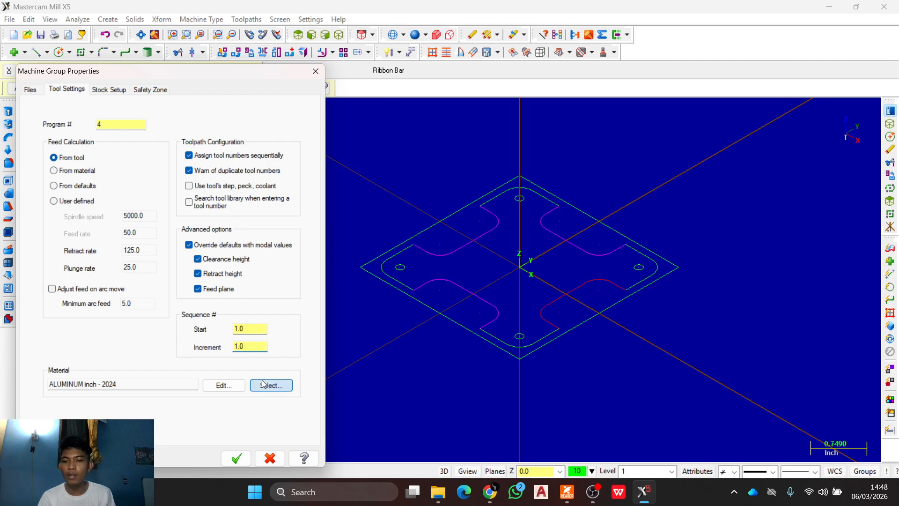
{"action": "left_click", "coordinate": [112, 308]}
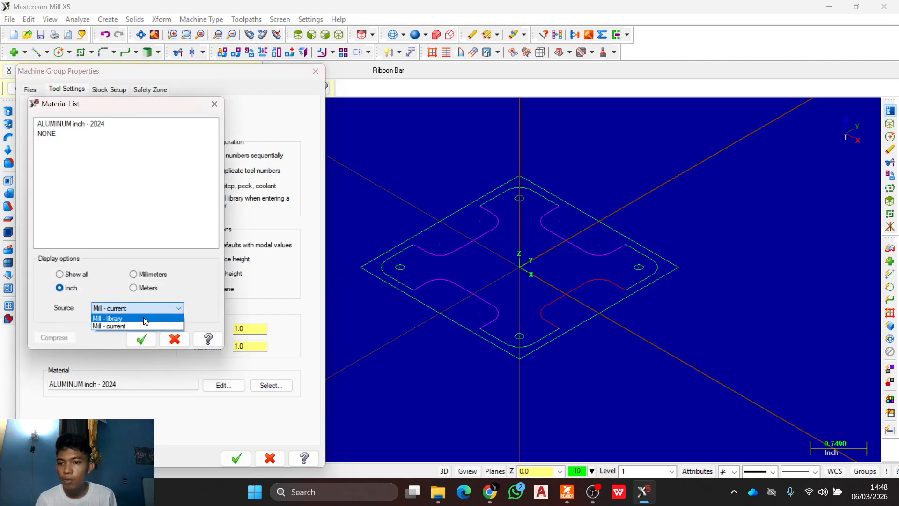
{"action": "left_click", "coordinate": [141, 320]}
{"action": "left_click", "coordinate": [71, 143]}
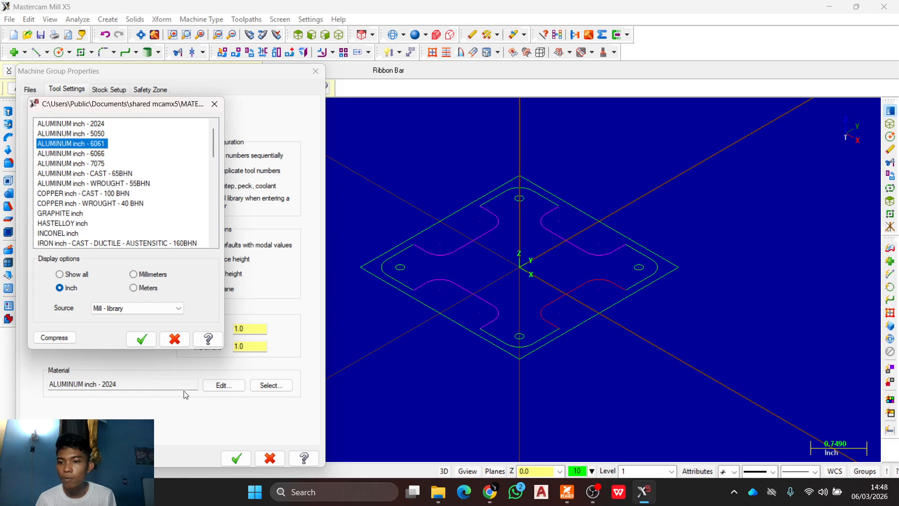
{"action": "left_click", "coordinate": [141, 338]}
Step: Define rectangular stock with Y 3.0, X 3.0 and a Z thickness, displayed as a wireframe fitted to the screen
{"action": "left_click", "coordinate": [103, 92]}
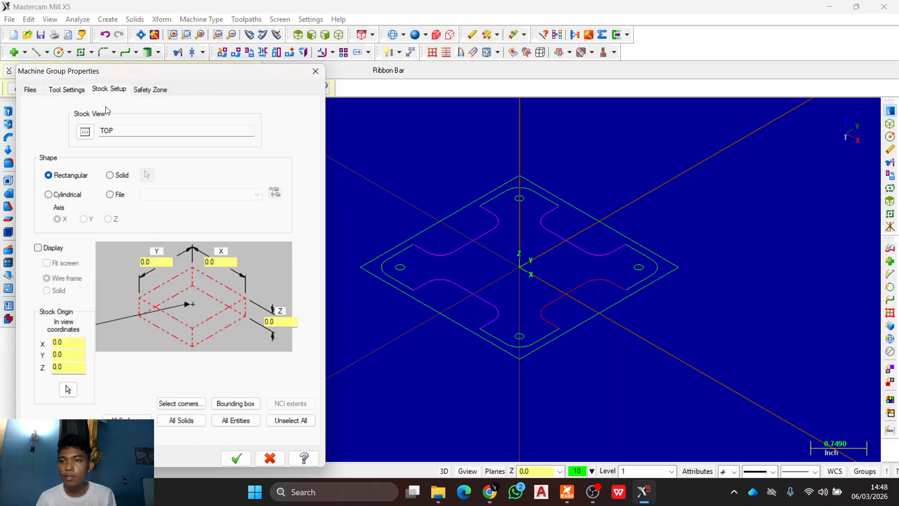
{"action": "left_click", "coordinate": [38, 248]}
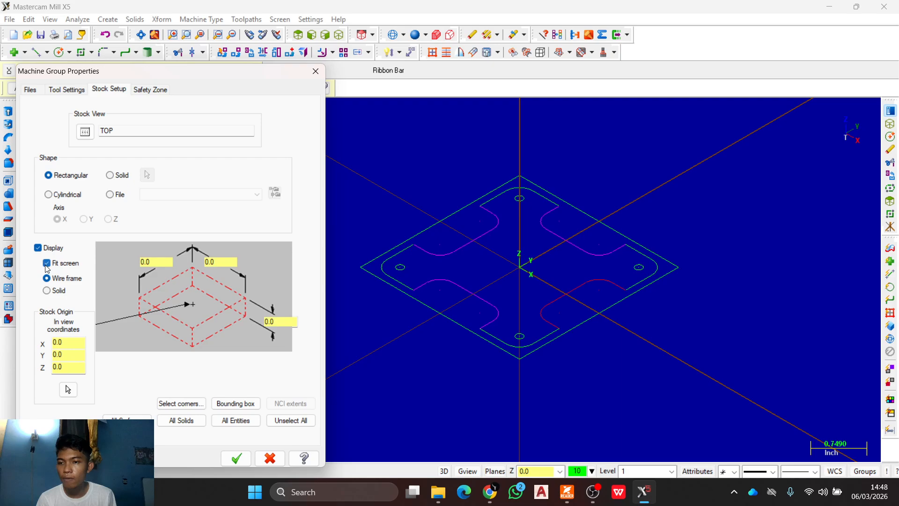
{"action": "key", "text": "Tab"}
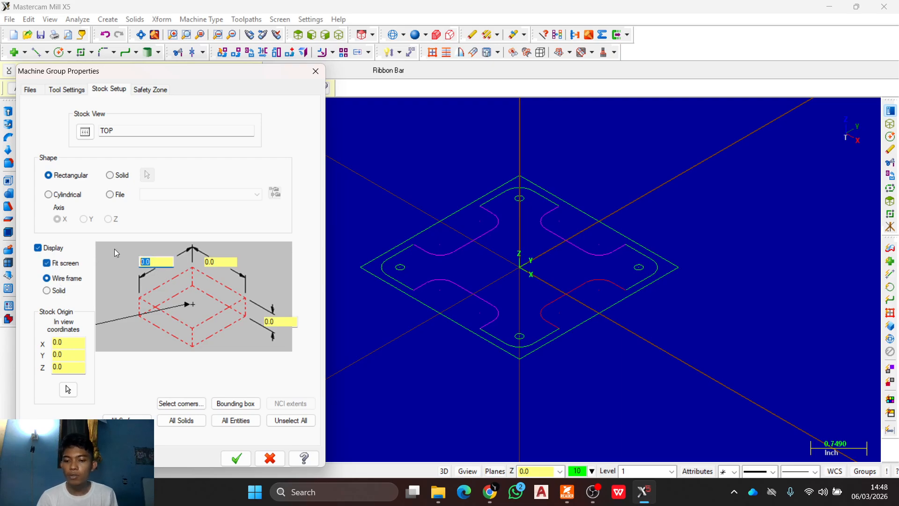
{"action": "type", "text": "3"}
{"action": "key", "text": "Tab"}
{"action": "type", "text": "3"}
{"action": "key", "text": "Tab"}
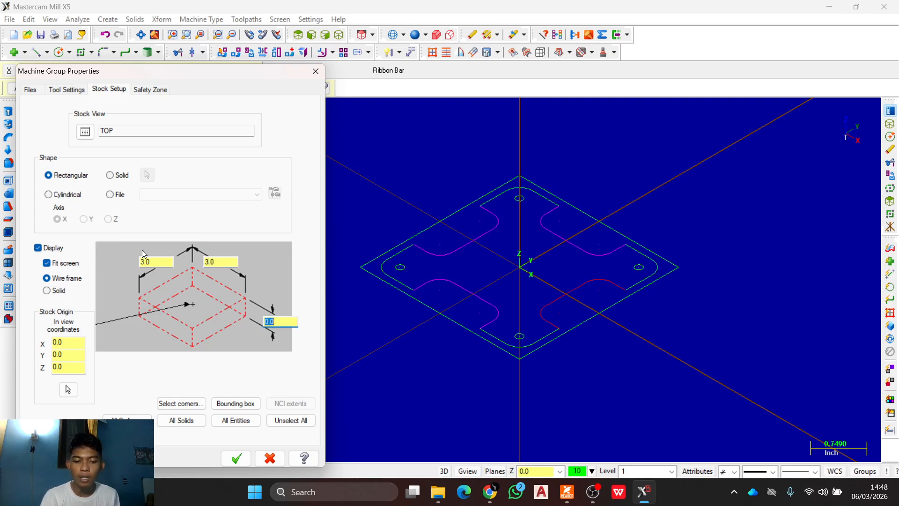
{"action": "type", "text": "0"}
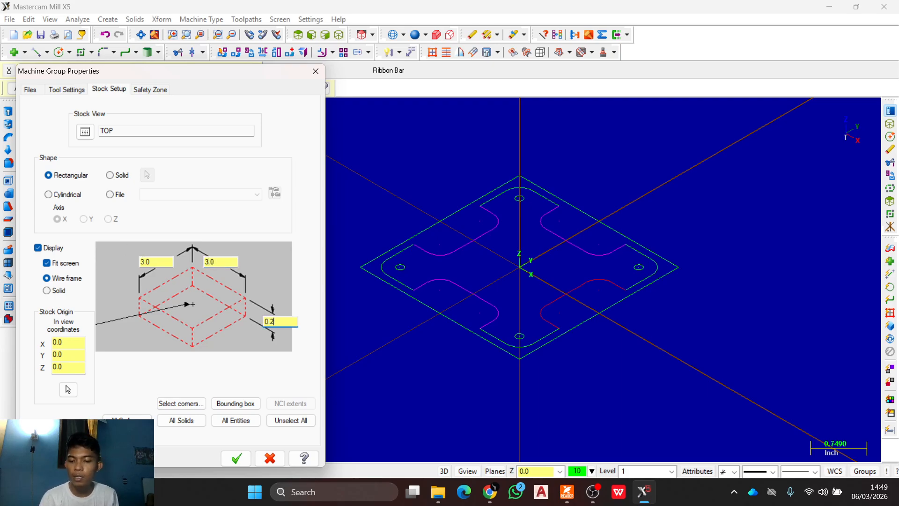
{"action": "left_click", "coordinate": [237, 458]}
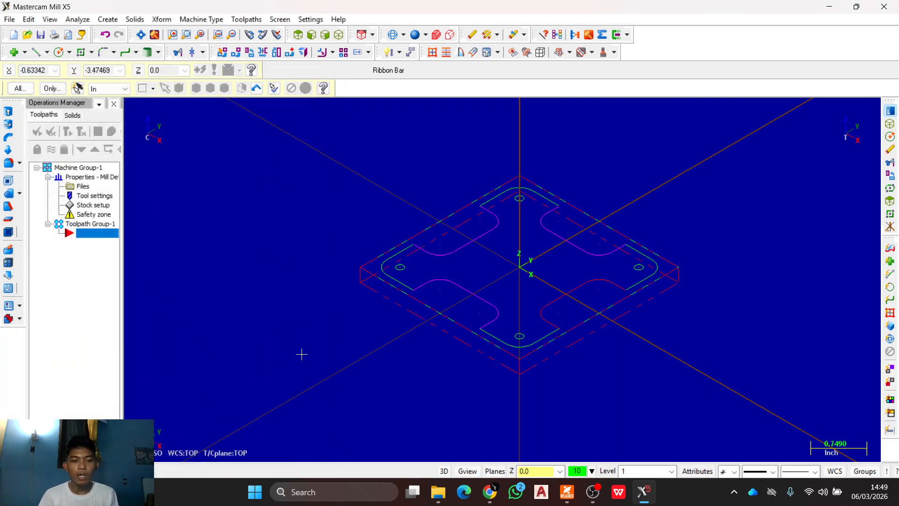
Step: Start a drill toolpath, accept the NC name, and select the four corner holes by masking on the rear corner hole's arc
{"action": "left_click", "coordinate": [247, 19]}
{"action": "left_click", "coordinate": [285, 93]}
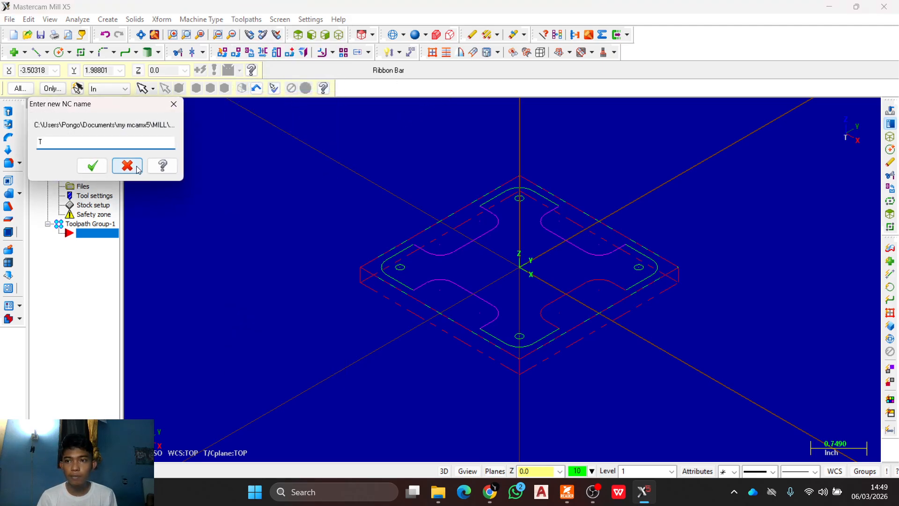
{"action": "left_click", "coordinate": [93, 166]}
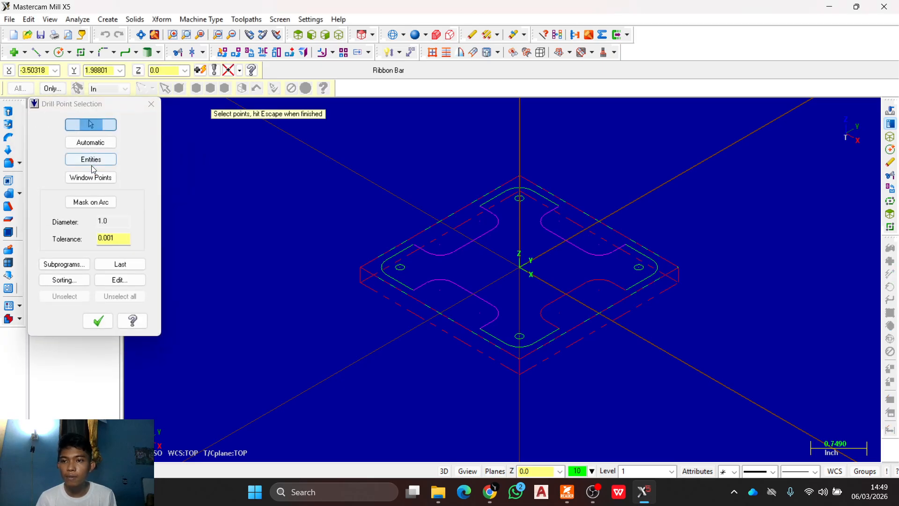
{"action": "left_click", "coordinate": [107, 202]}
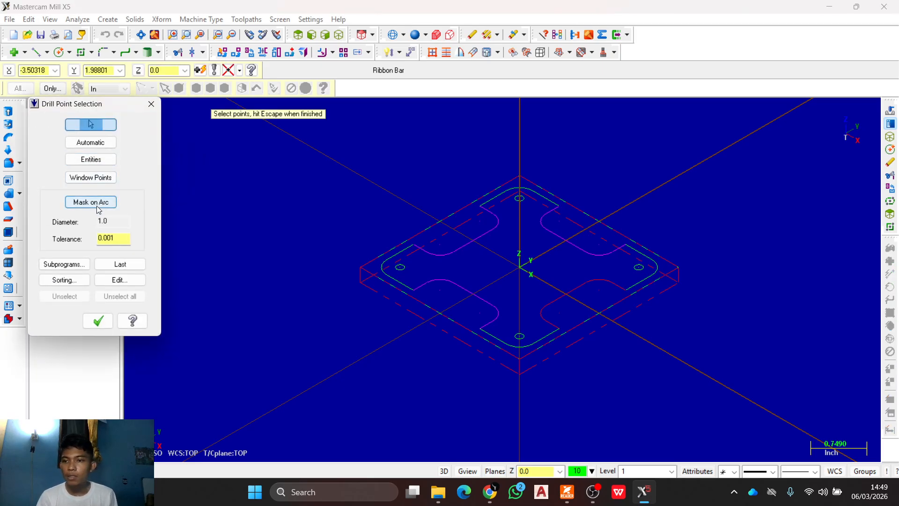
{"action": "left_click", "coordinate": [521, 199]}
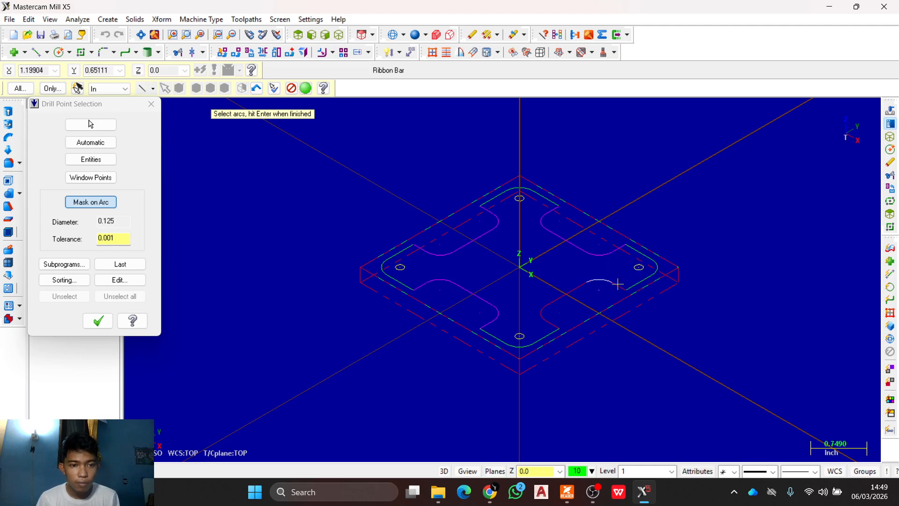
{"action": "key", "text": "Return"}
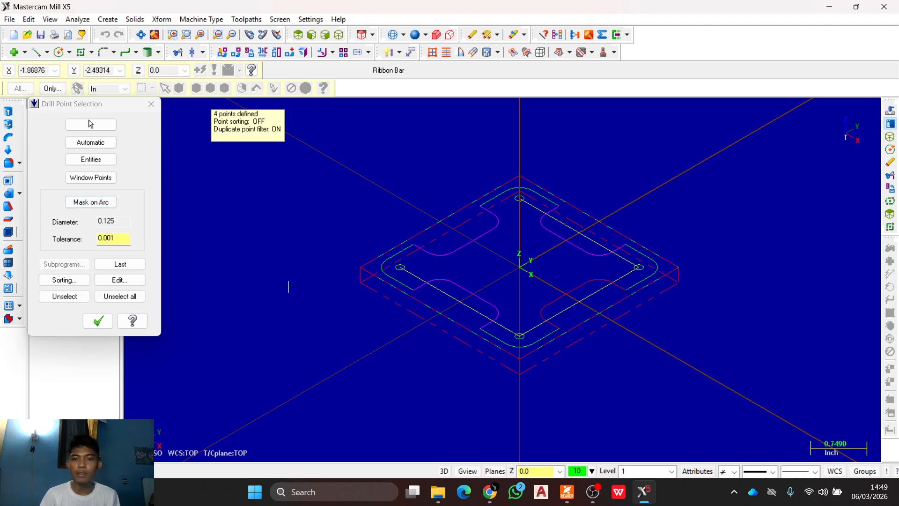
Step: Sort the drill points with the 2D back-and-forth row pattern starting at the upper-right point, and accept the point selection
{"action": "left_click", "coordinate": [69, 286]}
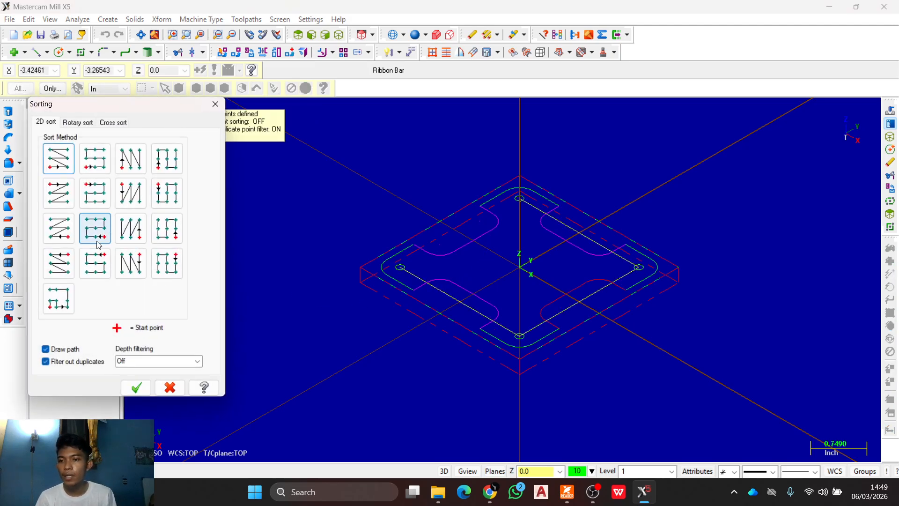
{"action": "left_click", "coordinate": [96, 267]}
{"action": "left_click", "coordinate": [140, 388]}
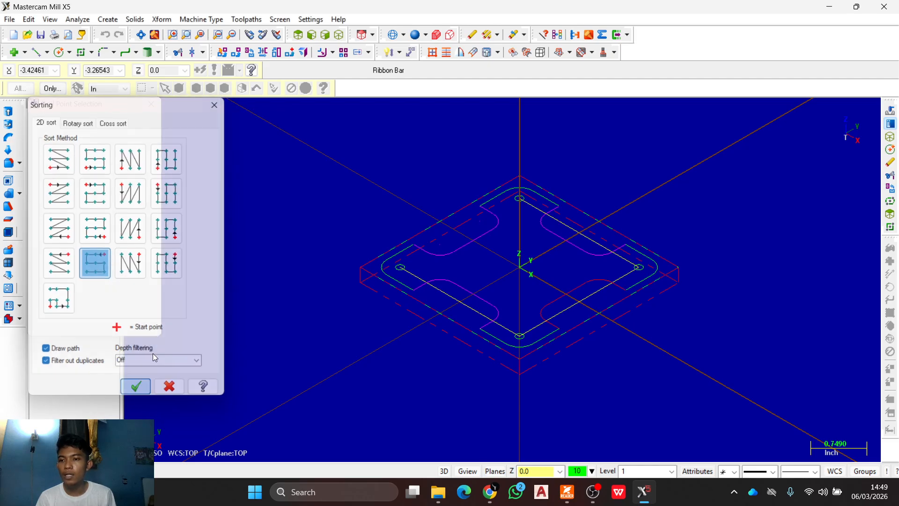
{"action": "left_click", "coordinate": [104, 322]}
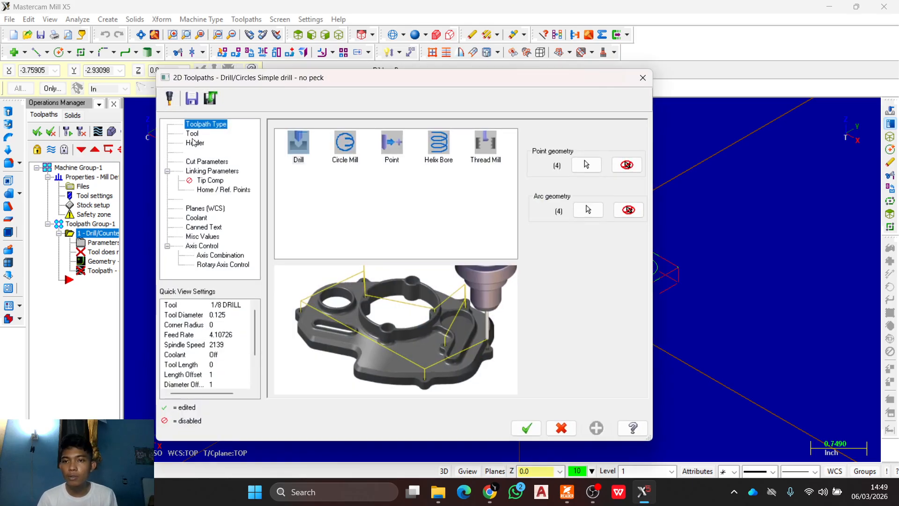
Step: Turn off the tool library filter and choose the 1/8 flat endmill, library tool 232, for the drill toolpath
{"action": "left_click", "coordinate": [192, 134]}
{"action": "left_click", "coordinate": [326, 318]}
{"action": "left_click", "coordinate": [451, 205]}
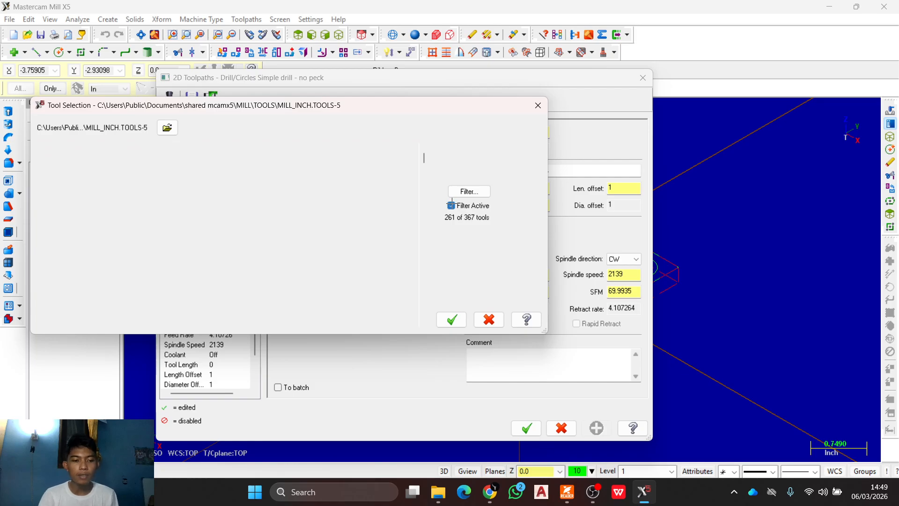
{"action": "scroll", "coordinate": [130, 215], "scroll_direction": "down", "scroll_amount": 10}
{"action": "scroll", "coordinate": [129, 215], "scroll_direction": "down", "scroll_amount": 20}
{"action": "scroll", "coordinate": [100, 215], "scroll_direction": "down", "scroll_amount": 5}
{"action": "key", "text": "Num_Lock"}
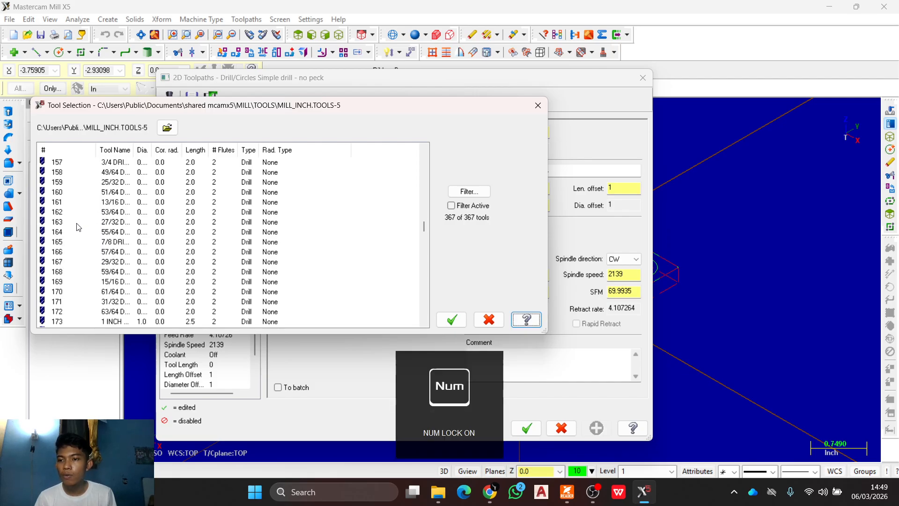
{"action": "scroll", "coordinate": [78, 228], "scroll_direction": "down", "scroll_amount": 15}
{"action": "scroll", "coordinate": [72, 230], "scroll_direction": "down", "scroll_amount": 7}
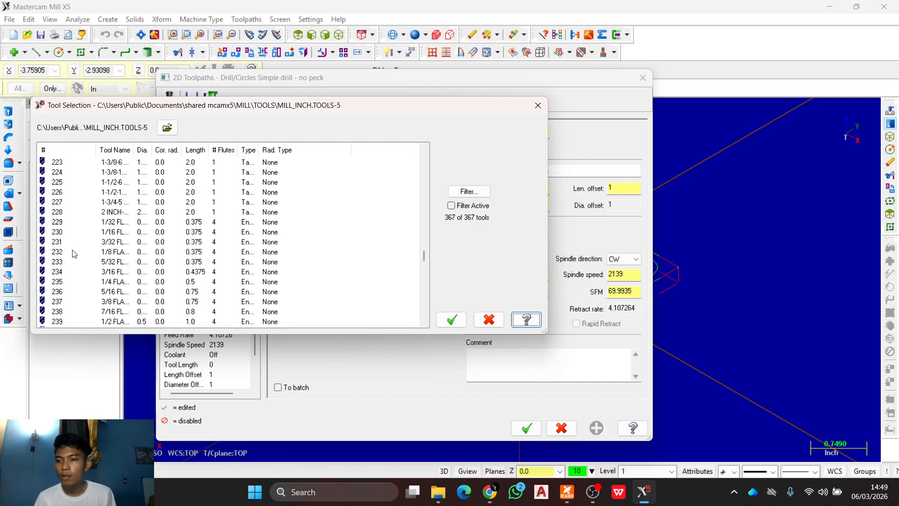
{"action": "left_click", "coordinate": [53, 253]}
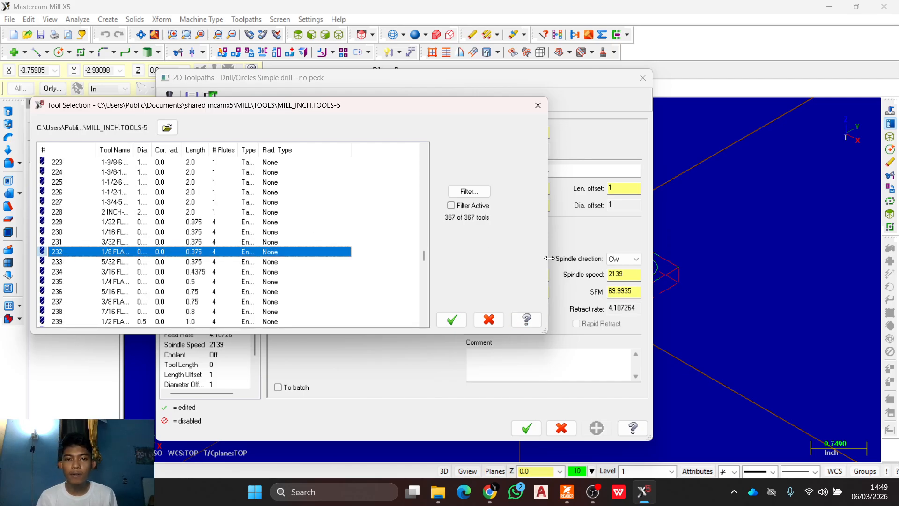
{"action": "left_click", "coordinate": [451, 320]}
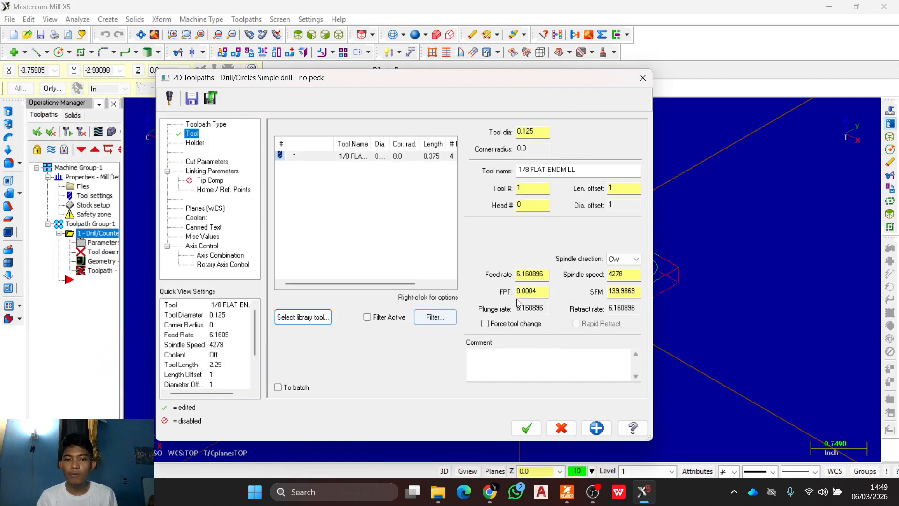
Step: Set the drill toolpath's feed rate to 7 and its spindle speed to 5000
{"action": "left_click_drag", "start_coordinate": [549, 275], "coordinate": [518, 272]}
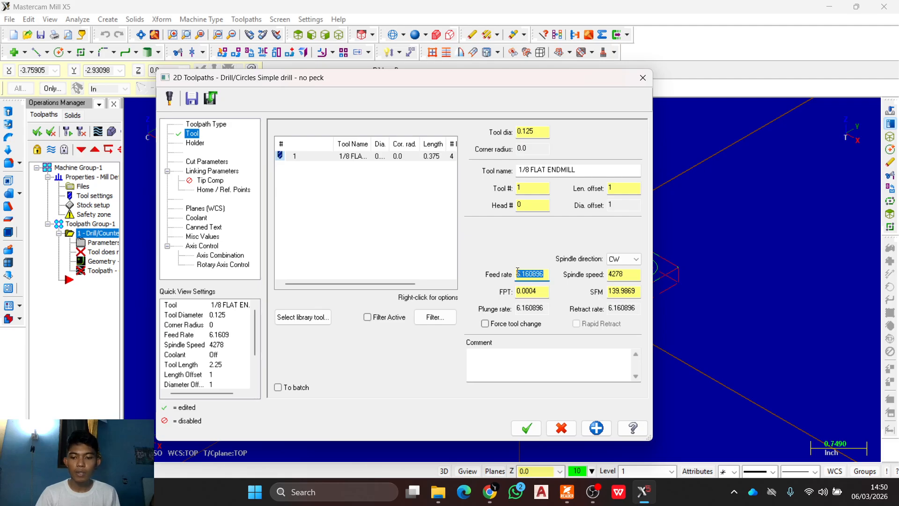
{"action": "type", "text": "7"}
{"action": "left_click_drag", "start_coordinate": [627, 275], "coordinate": [597, 280]}
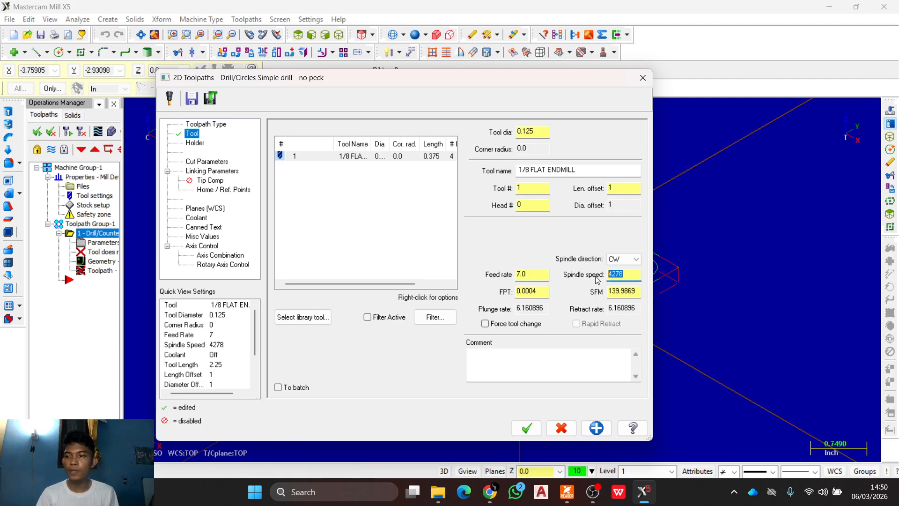
{"action": "type", "text": "5000"}
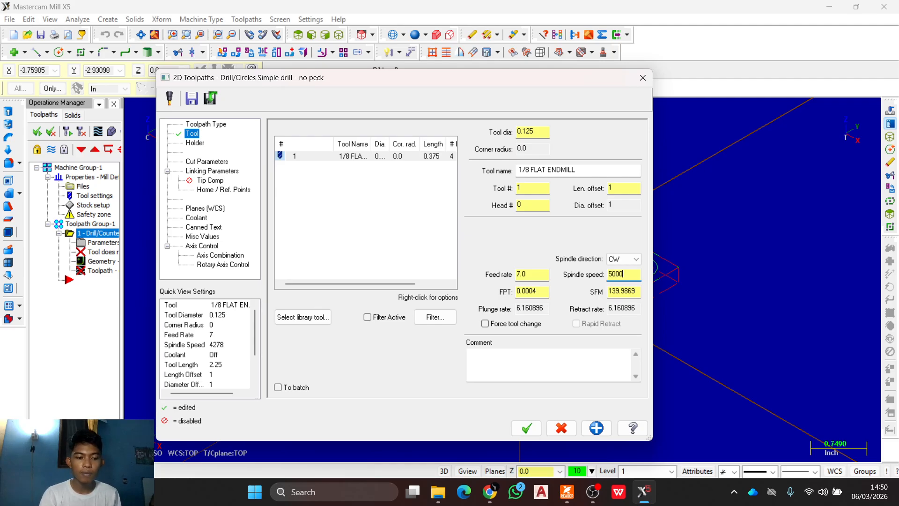
Step: For the drill's linking parameters, enable clearance 2.0 only at operation start and end, make retract and depth absolute, and set depth to -0.28
{"action": "left_click", "coordinate": [211, 171]}
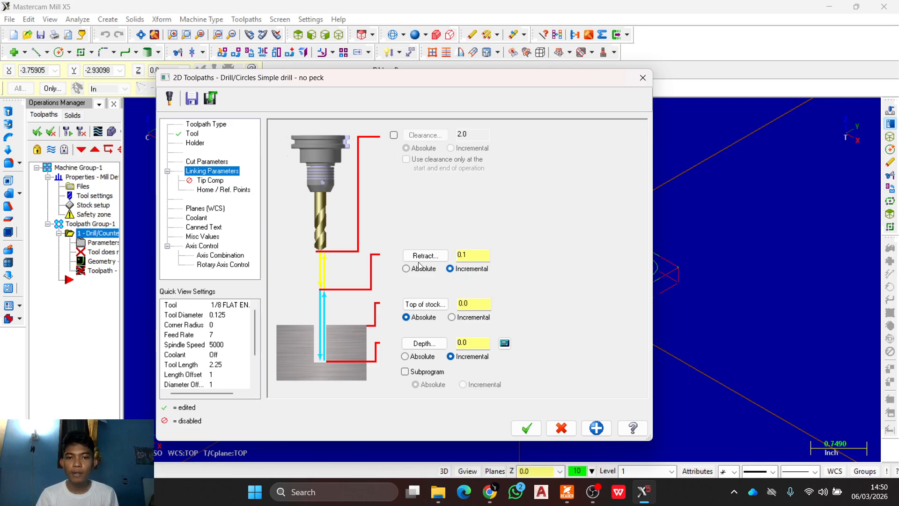
{"action": "left_click", "coordinate": [392, 134]}
{"action": "left_click", "coordinate": [406, 159]}
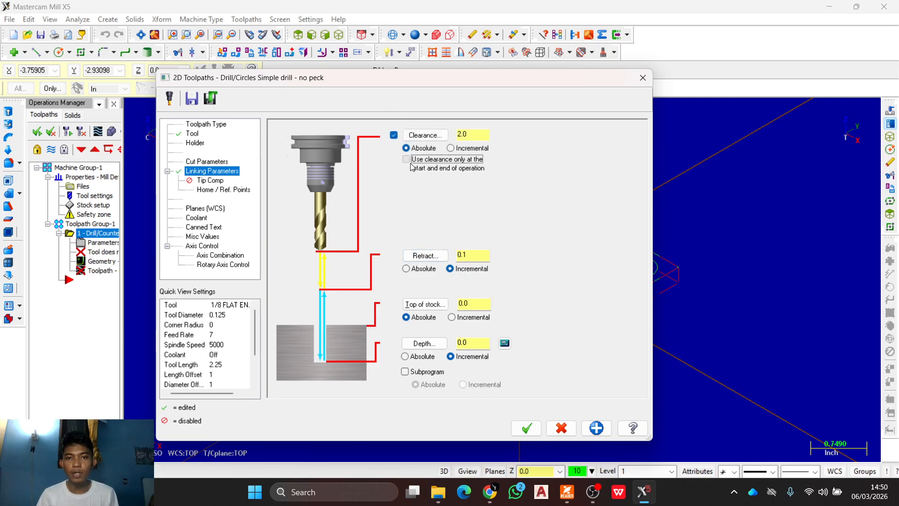
{"action": "left_click", "coordinate": [406, 270]}
{"action": "left_click", "coordinate": [406, 357]}
{"action": "left_click_drag", "start_coordinate": [471, 343], "coordinate": [441, 343]}
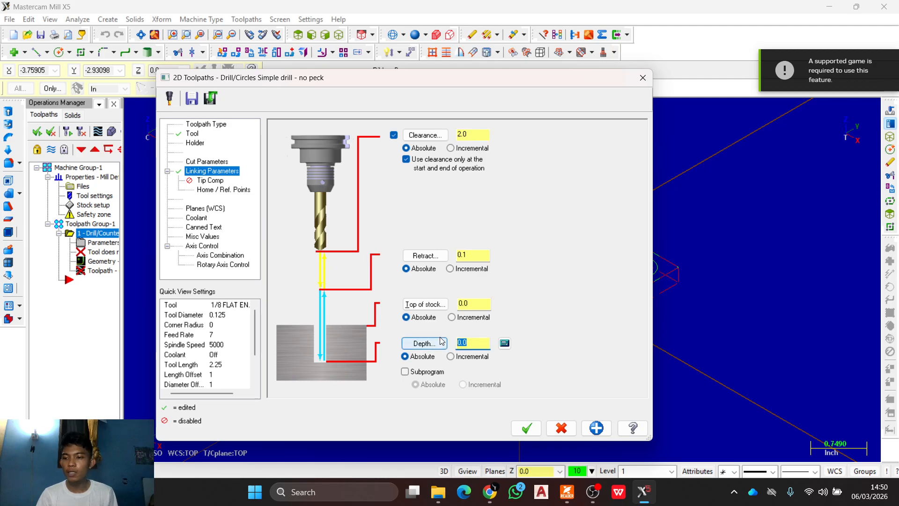
{"action": "key", "text": "BackSpace"}
{"action": "type", "text": "-0.28"}
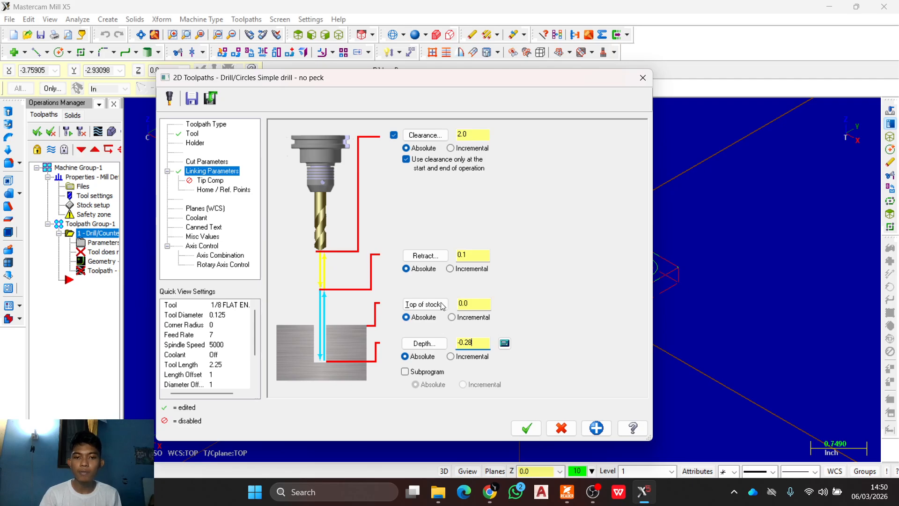
Step: Turn flood coolant on for the drill toolpath and generate the operation
{"action": "left_click", "coordinate": [202, 218]}
{"action": "left_click", "coordinate": [483, 191]}
{"action": "left_click", "coordinate": [464, 207]}
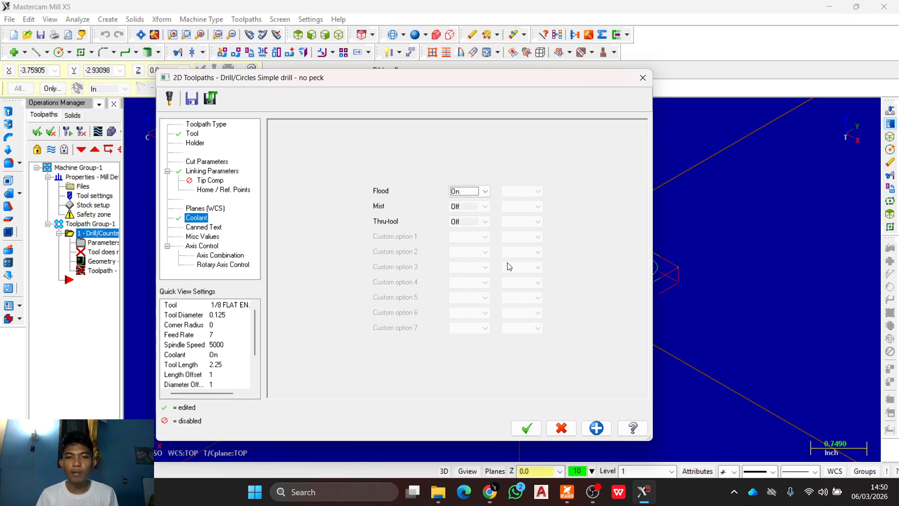
{"action": "left_click", "coordinate": [526, 428]}
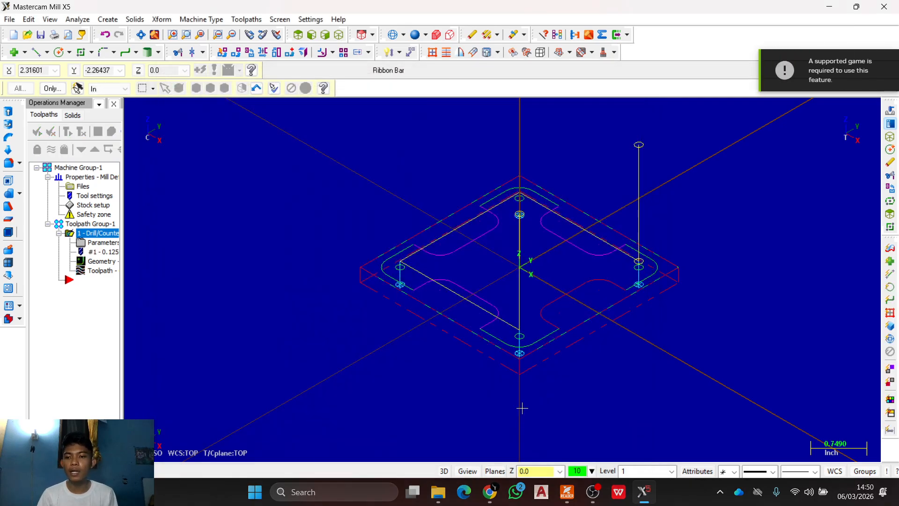
Step: Start a contour toolpath and chain the plate's inner profile from the straight edge of the rear-right recess
{"action": "left_click", "coordinate": [247, 19]}
{"action": "left_click", "coordinate": [302, 71]}
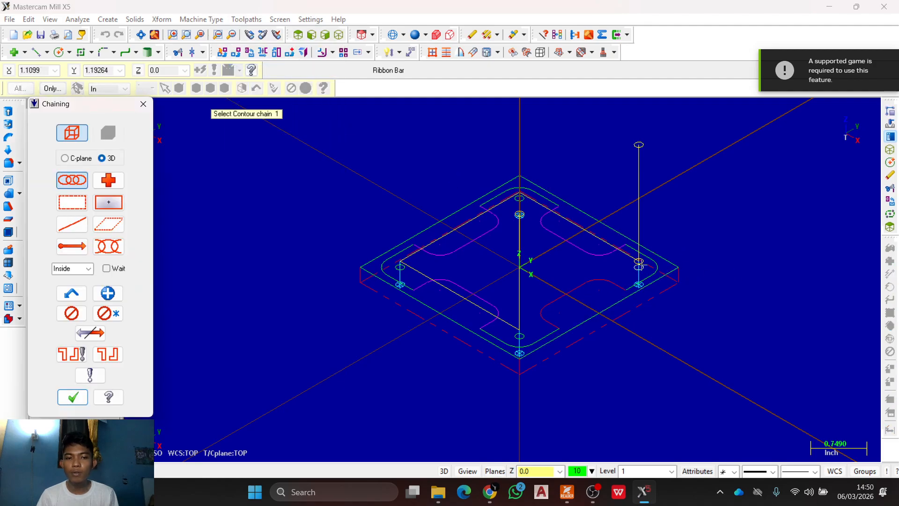
{"action": "scroll", "coordinate": [625, 259], "scroll_direction": "up", "scroll_amount": 5}
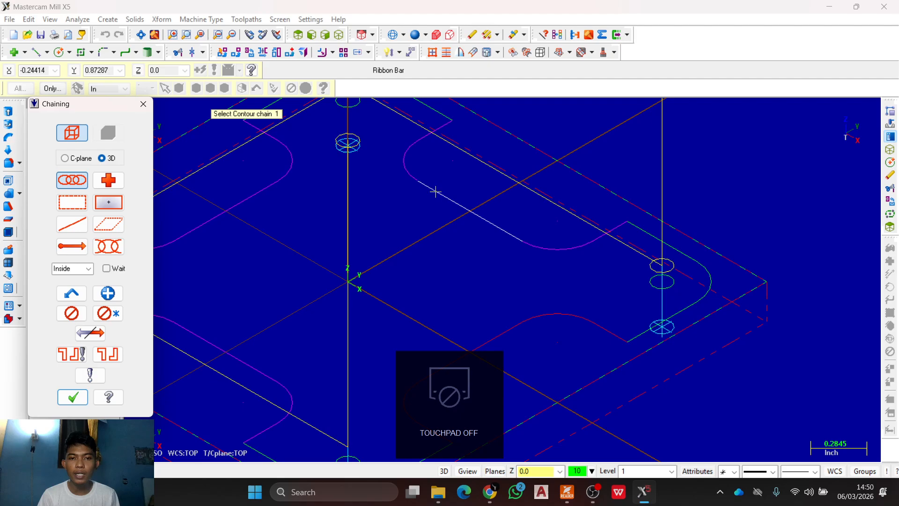
{"action": "left_click", "coordinate": [436, 191]}
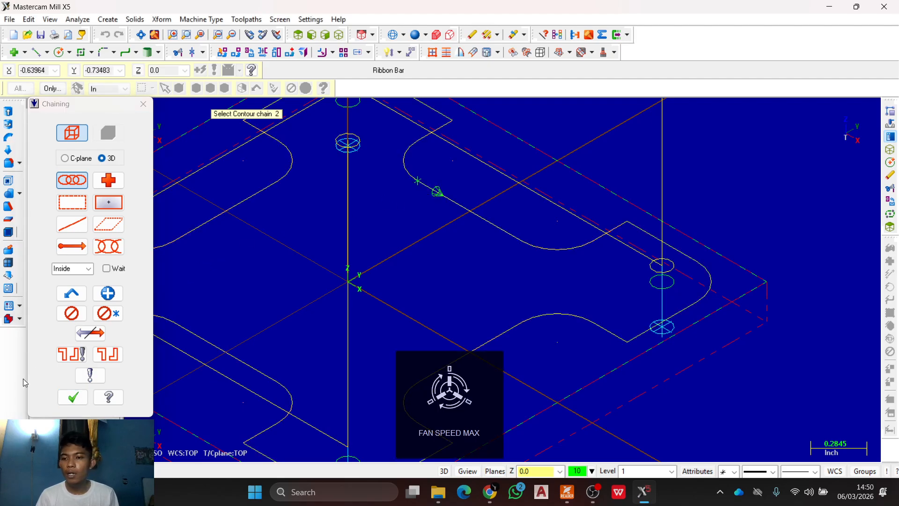
{"action": "left_click", "coordinate": [72, 397]}
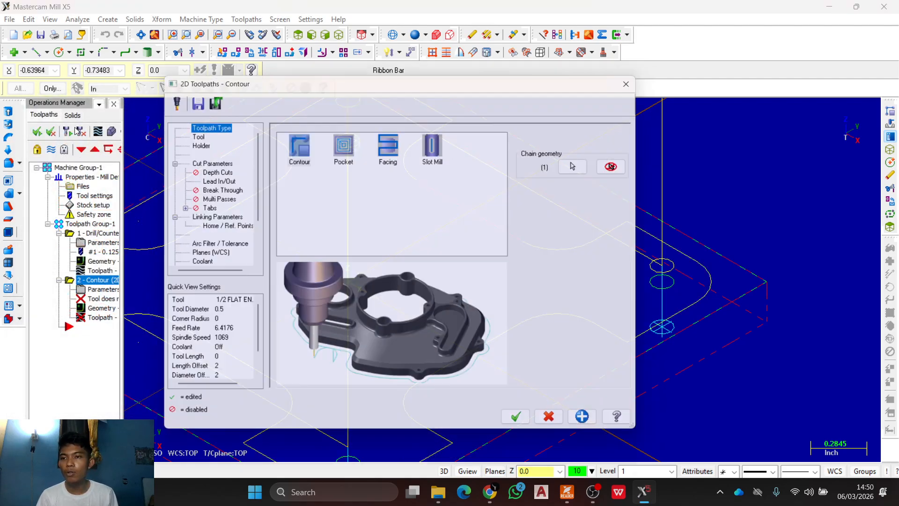
Step: Turn off the tool library filter and choose the 1/2 flat endmill, library tool 239, for the contour toolpath
{"action": "left_click", "coordinate": [192, 134]}
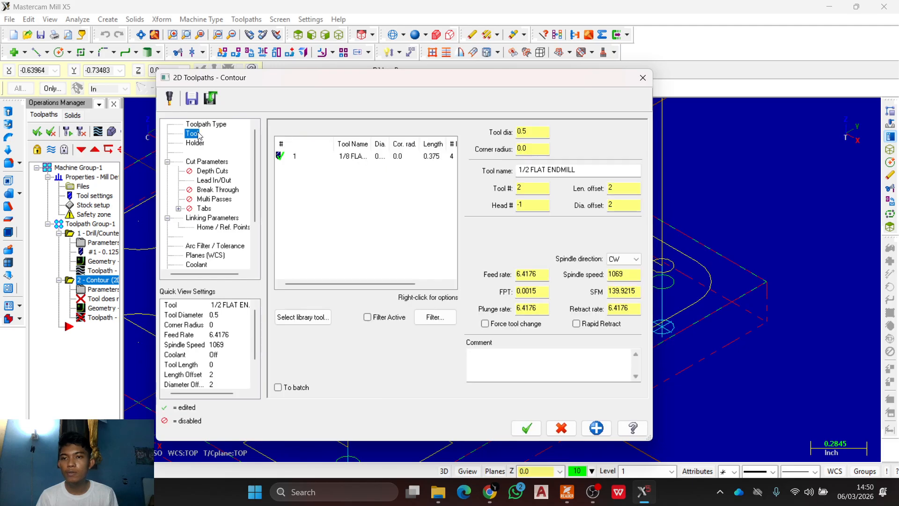
{"action": "left_click", "coordinate": [315, 318]}
{"action": "left_click", "coordinate": [451, 205]}
{"action": "scroll", "coordinate": [158, 226], "scroll_direction": "down", "scroll_amount": 20}
{"action": "scroll", "coordinate": [159, 227], "scroll_direction": "down", "scroll_amount": 20}
{"action": "scroll", "coordinate": [159, 227], "scroll_direction": "down", "scroll_amount": 14}
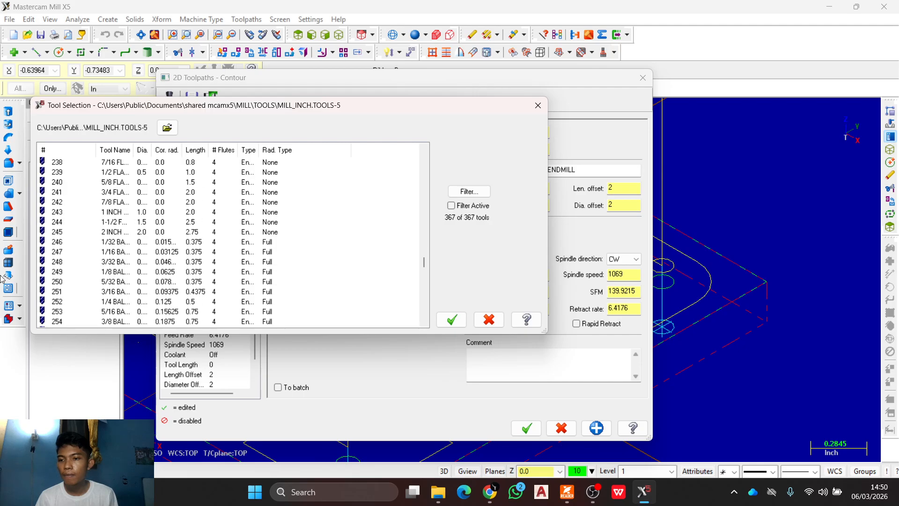
{"action": "scroll", "coordinate": [59, 220], "scroll_direction": "up", "scroll_amount": 3}
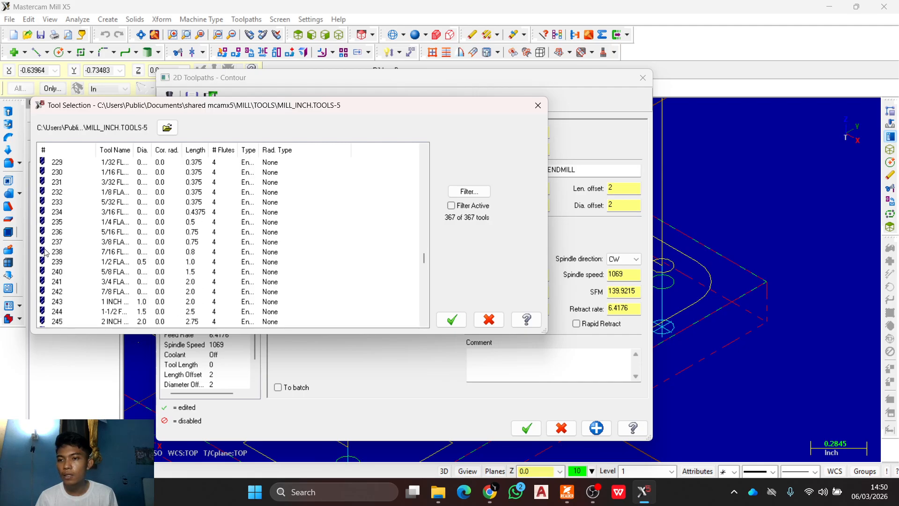
{"action": "left_click", "coordinate": [50, 262]}
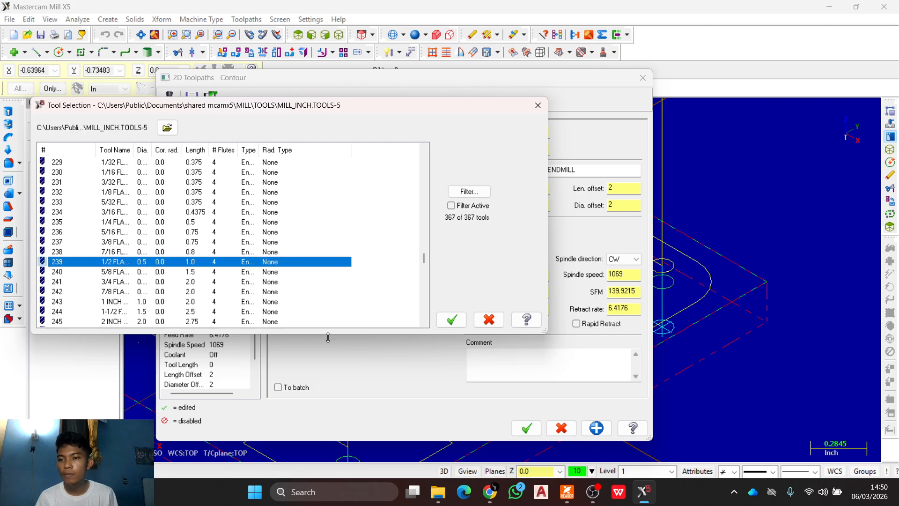
{"action": "left_click", "coordinate": [452, 320]}
Step: Set the contour tool's feed rate and plunge rate to 10, enable rapid retract, and set the spindle speed to 4500
{"action": "double_click", "coordinate": [545, 276]}
{"action": "type", "text": "10"}
{"action": "double_click", "coordinate": [545, 308]}
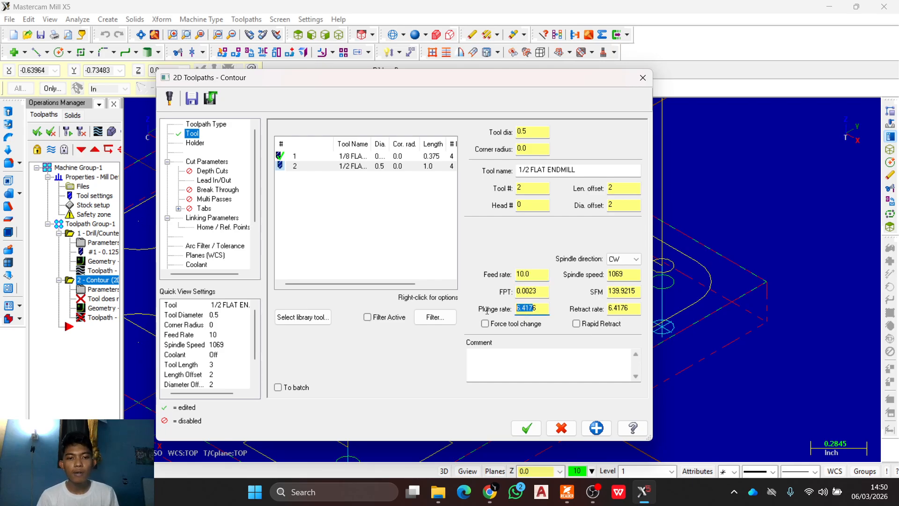
{"action": "type", "text": "10"}
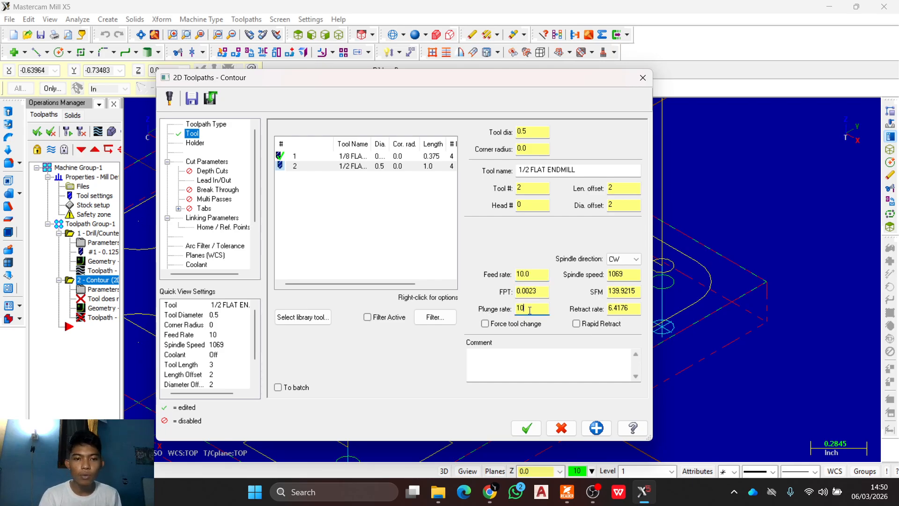
{"action": "left_click", "coordinate": [592, 324]}
{"action": "double_click", "coordinate": [635, 274]}
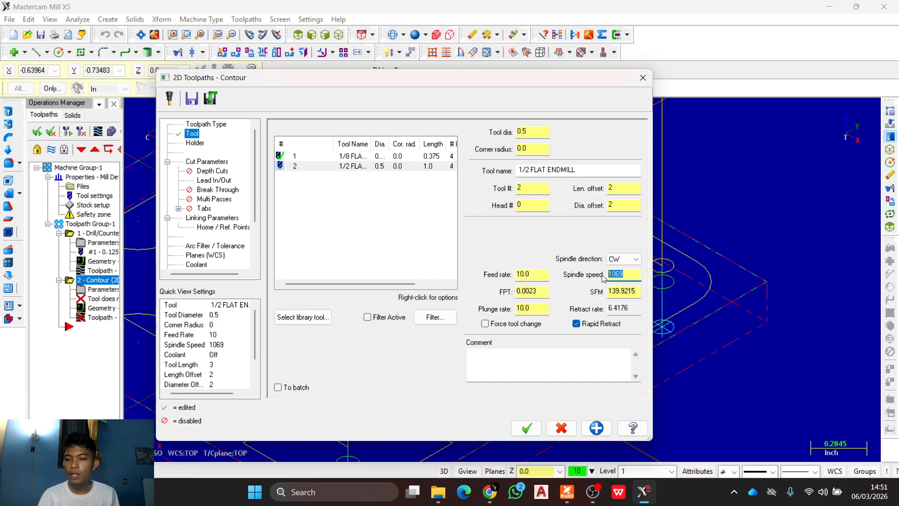
{"action": "type", "text": "4500"}
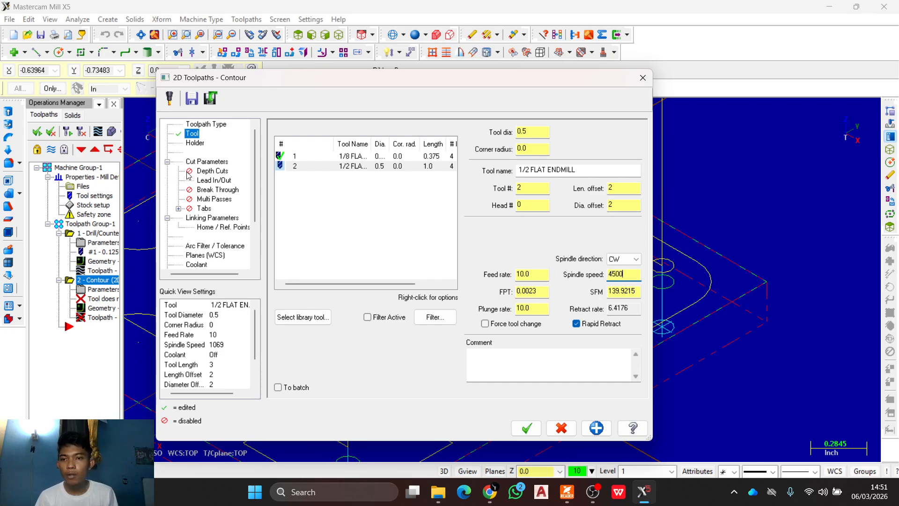
Step: Enable depth cuts for the contour toolpath with a max rough step of 0.125/2 and keep the tool down
{"action": "left_click", "coordinate": [192, 172]}
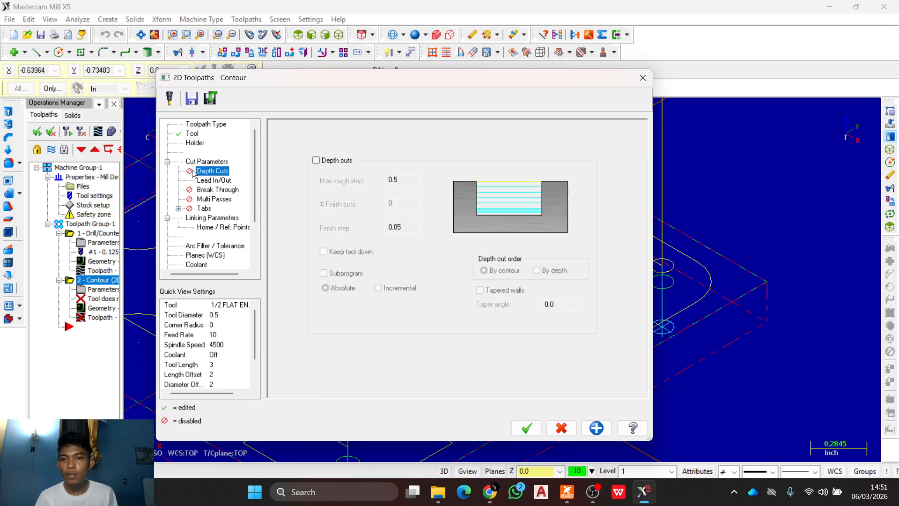
{"action": "left_click", "coordinate": [316, 160]}
{"action": "key", "text": "Tab"}
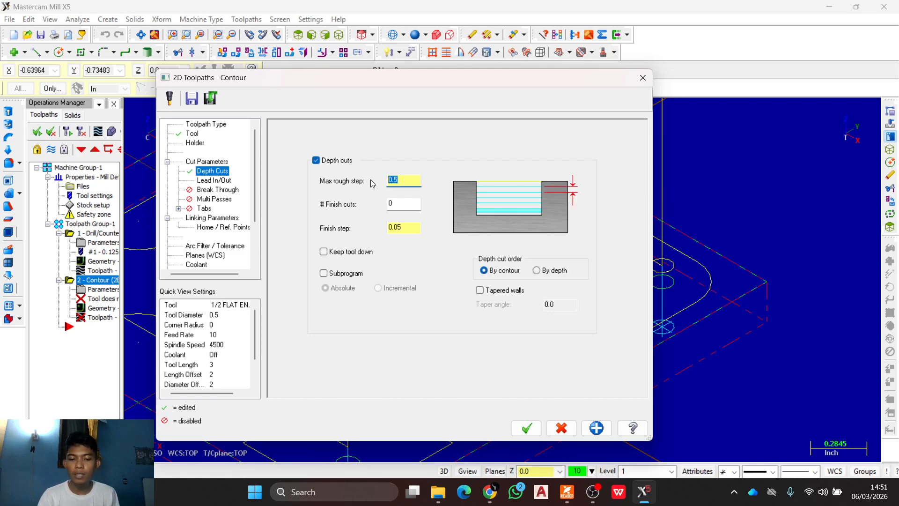
{"action": "type", "text": "0.125/2"}
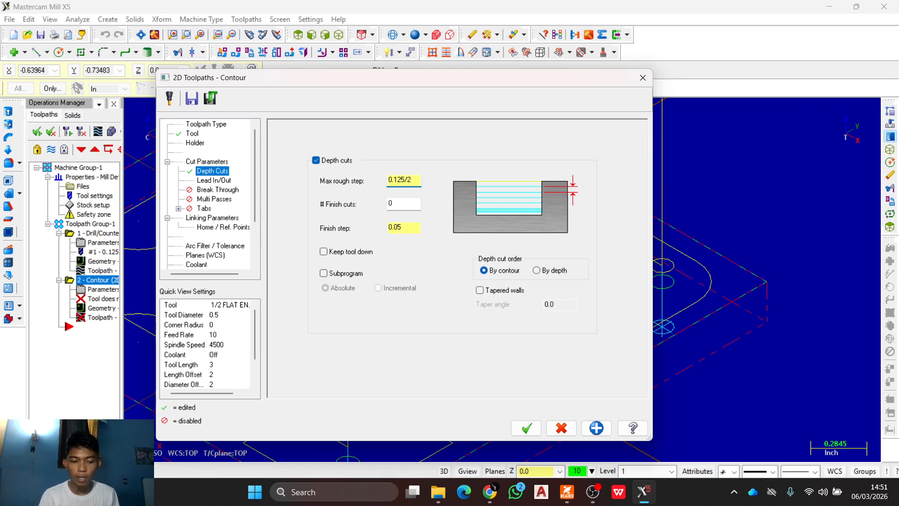
{"action": "key", "text": "Return"}
{"action": "left_click", "coordinate": [326, 252]}
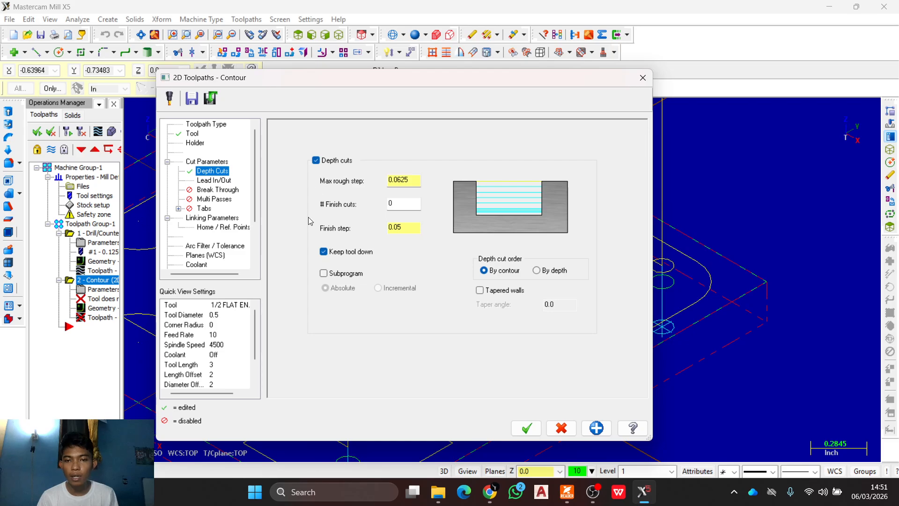
Step: Set the finish step of the contour's depth cuts to 0
{"action": "left_click", "coordinate": [217, 182]}
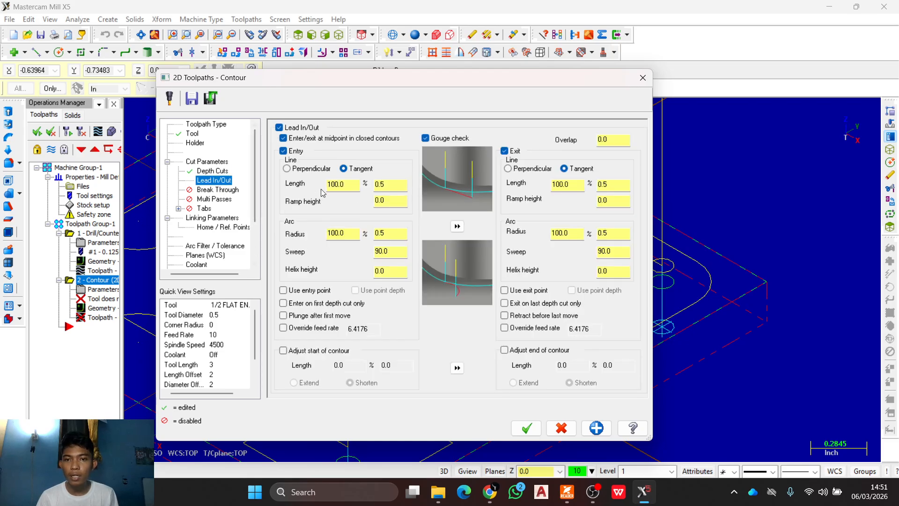
{"action": "left_click", "coordinate": [342, 185]}
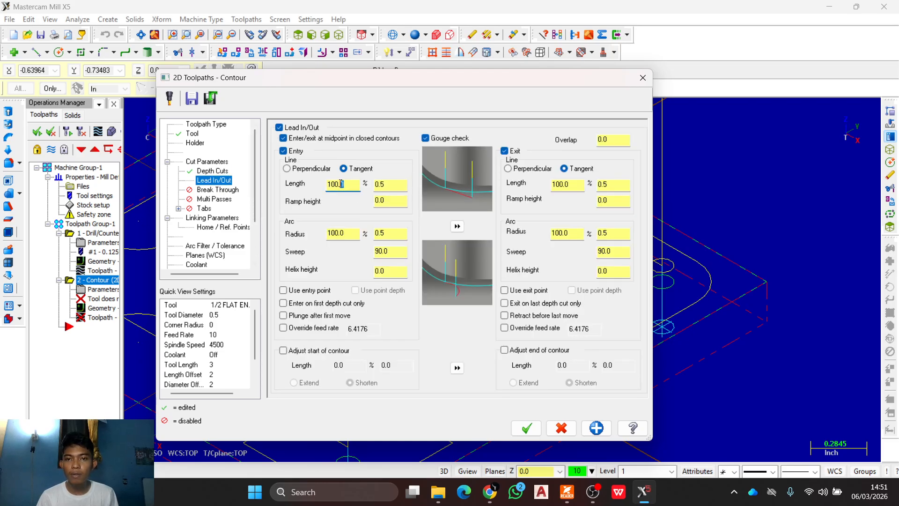
{"action": "left_click", "coordinate": [205, 172]}
{"action": "left_click_drag", "start_coordinate": [408, 230], "coordinate": [376, 229]}
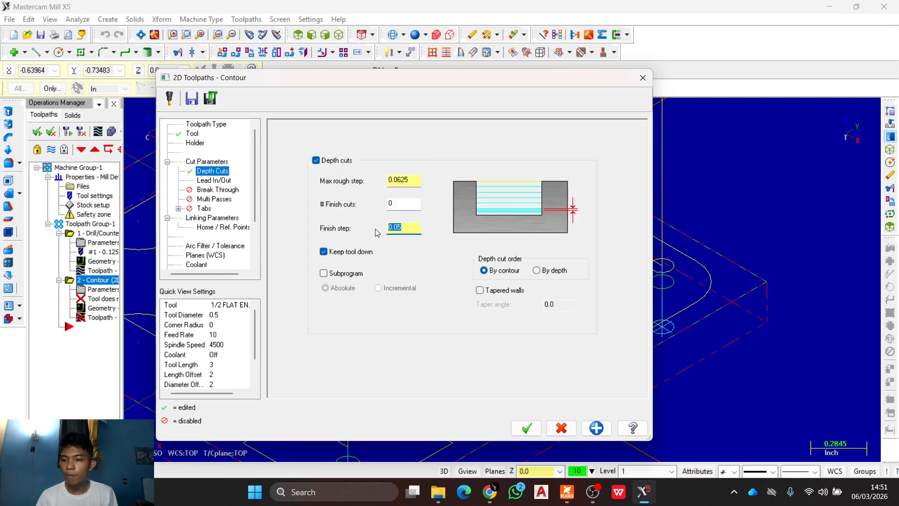
{"action": "type", "text": "0"}
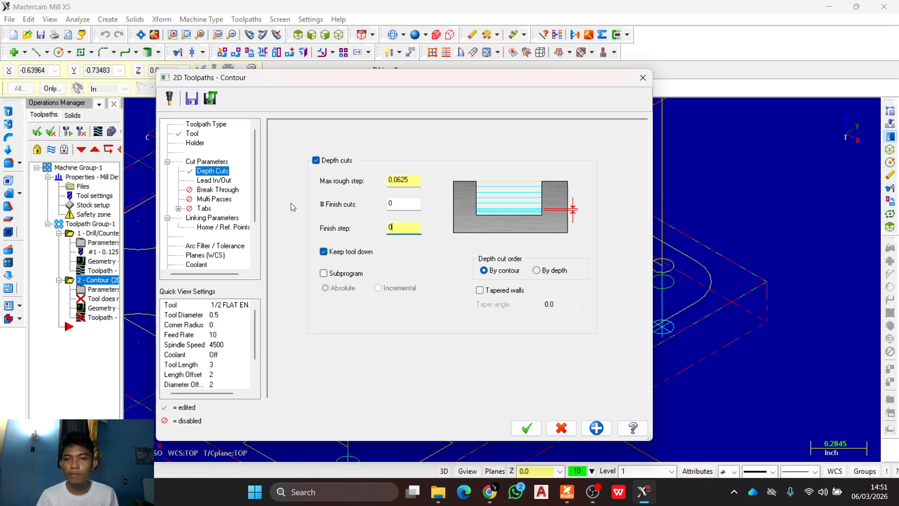
Step: Set the contour's lead-in entry line length to 150% and its entry arc radius to 0
{"action": "left_click", "coordinate": [225, 180]}
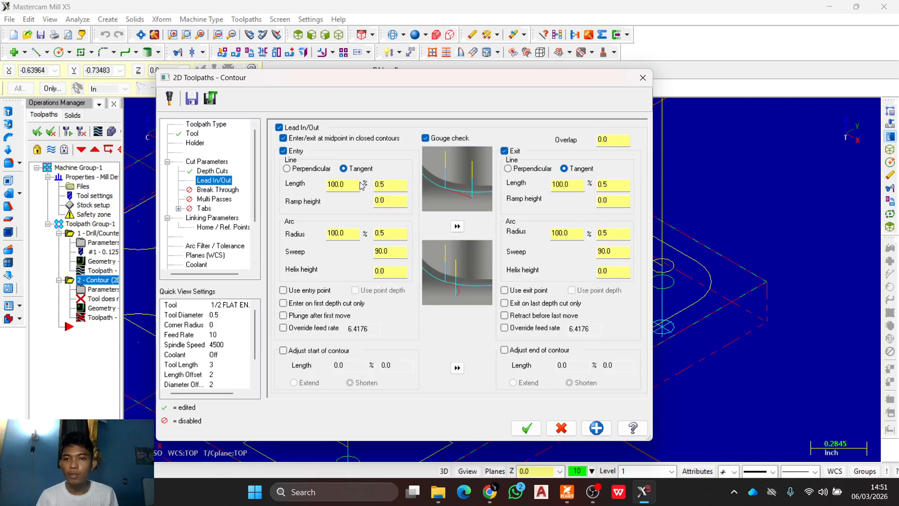
{"action": "left_click_drag", "start_coordinate": [351, 186], "coordinate": [323, 181]}
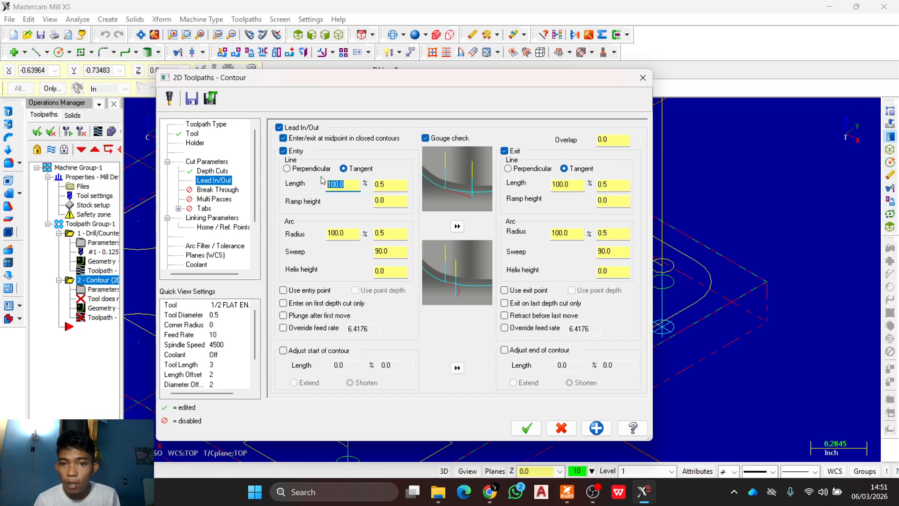
{"action": "type", "text": "150"}
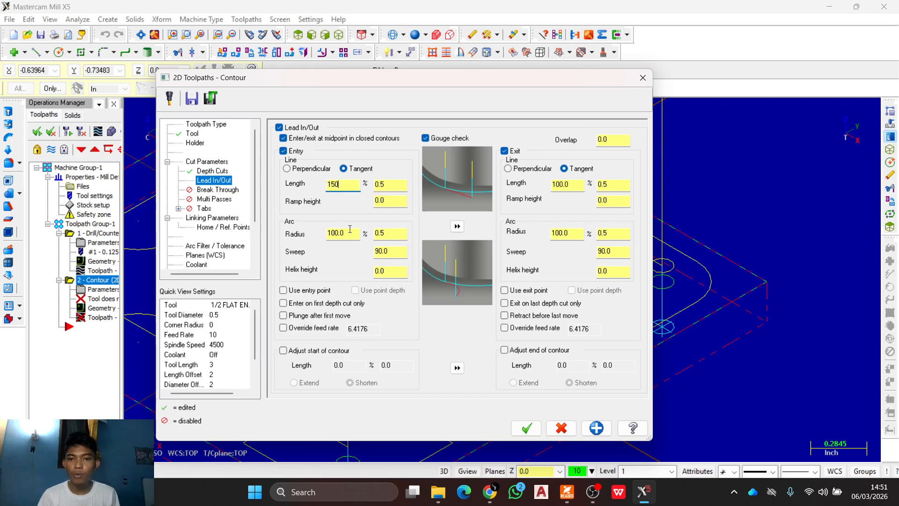
{"action": "left_click", "coordinate": [350, 231]}
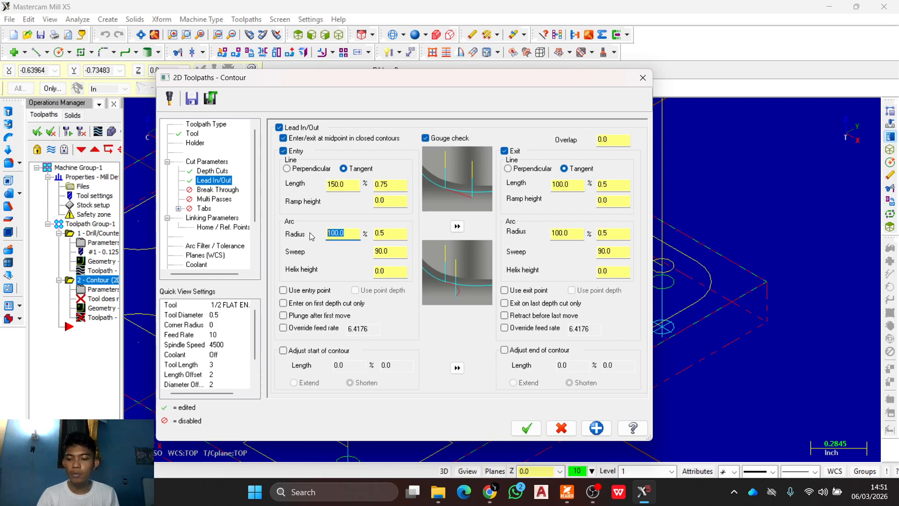
{"action": "type", "text": "0"}
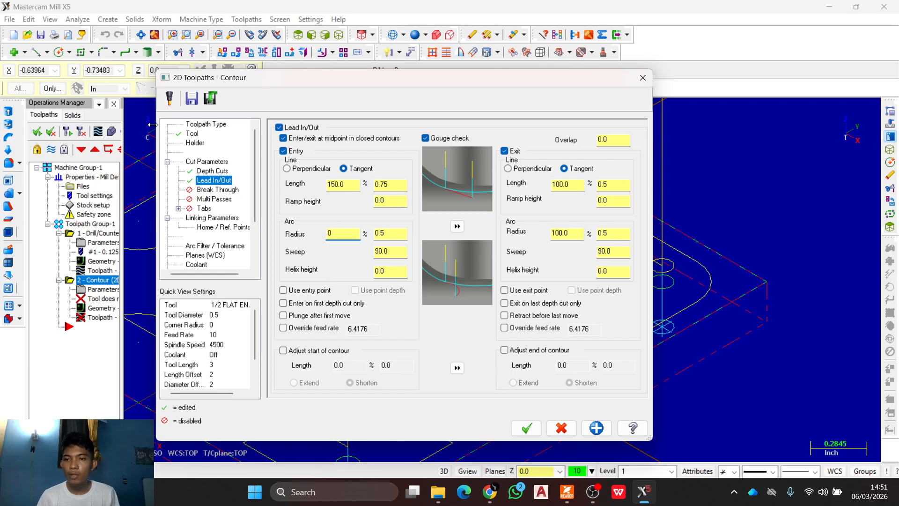
Step: Enable multi passes for the contour with 2 rough passes at 0.2 spacing
{"action": "left_click", "coordinate": [214, 199]}
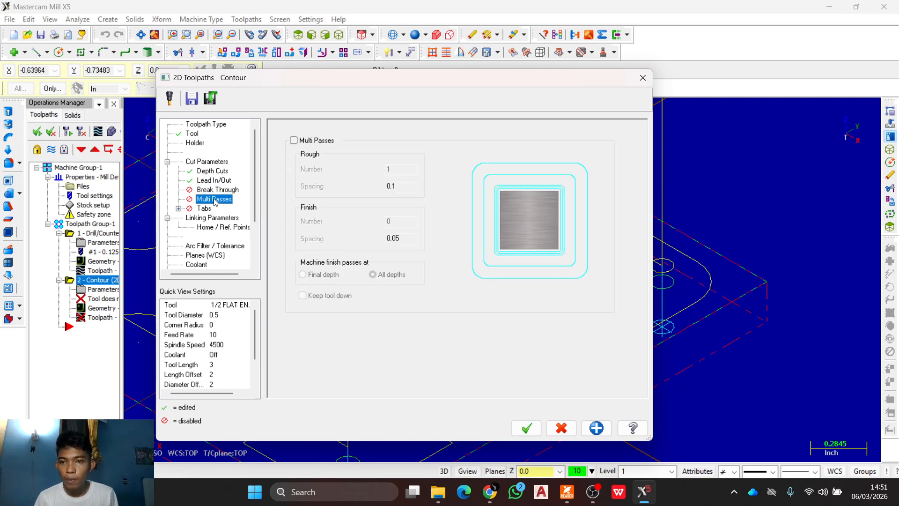
{"action": "left_click", "coordinate": [294, 140]}
{"action": "double_click", "coordinate": [402, 171]}
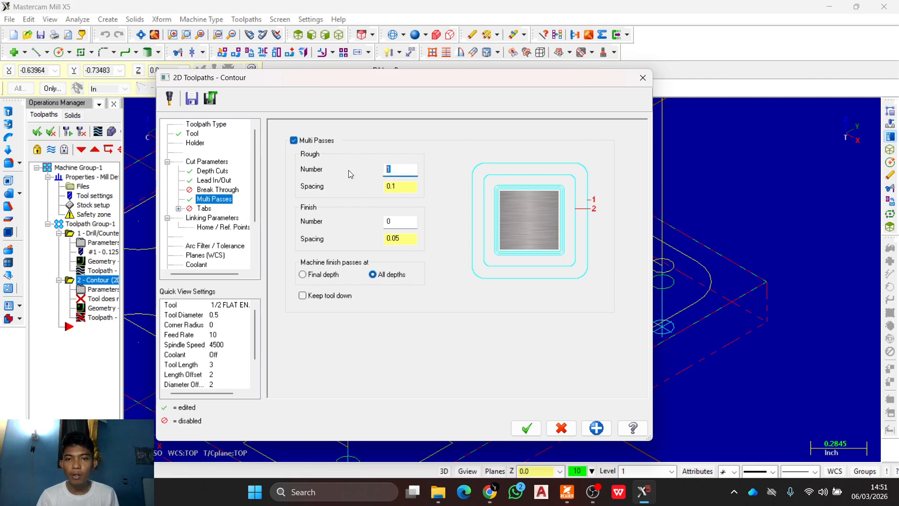
{"action": "type", "text": "2"}
{"action": "key", "text": "Tab"}
{"action": "type", "text": "0.2"}
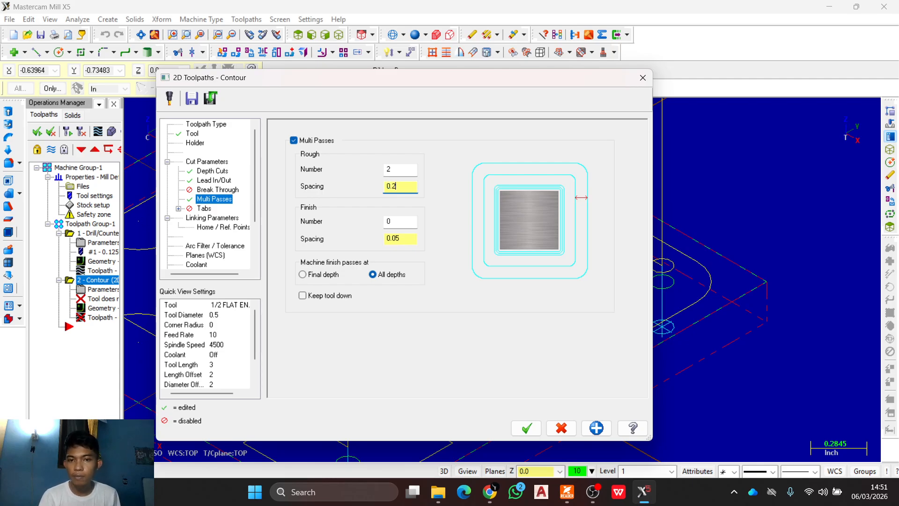
Step: Set the multi passes to 1 finish pass at 0.03 spacing, machined at the final depth
{"action": "left_click", "coordinate": [400, 238]}
{"action": "double_click", "coordinate": [401, 227]}
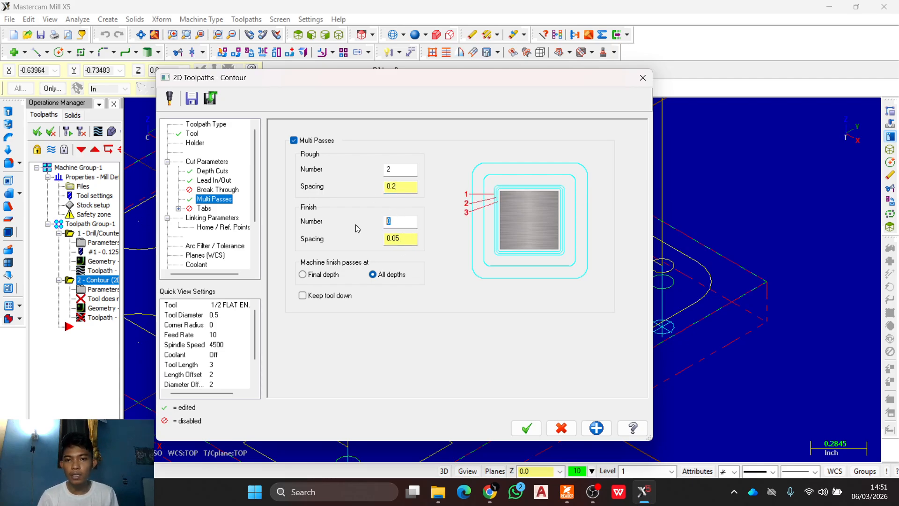
{"action": "type", "text": "1"}
{"action": "double_click", "coordinate": [402, 239]}
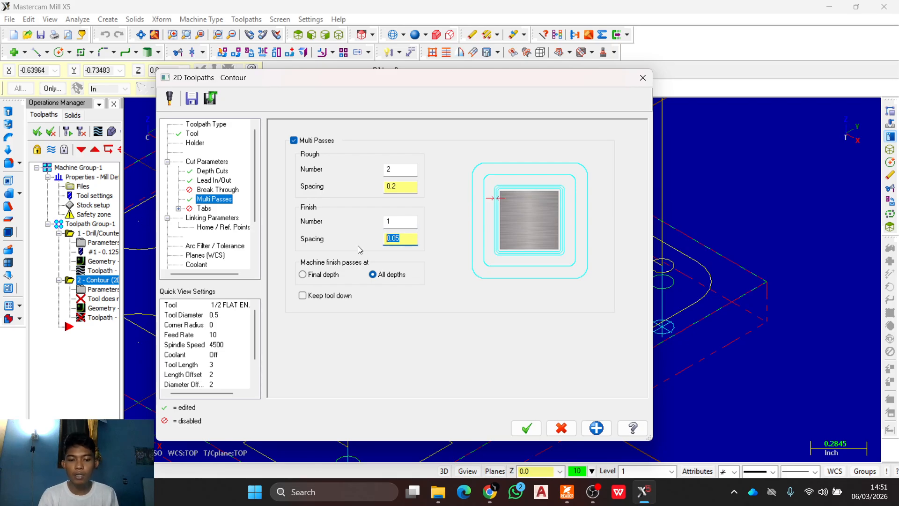
{"action": "type", "text": "0.0"}
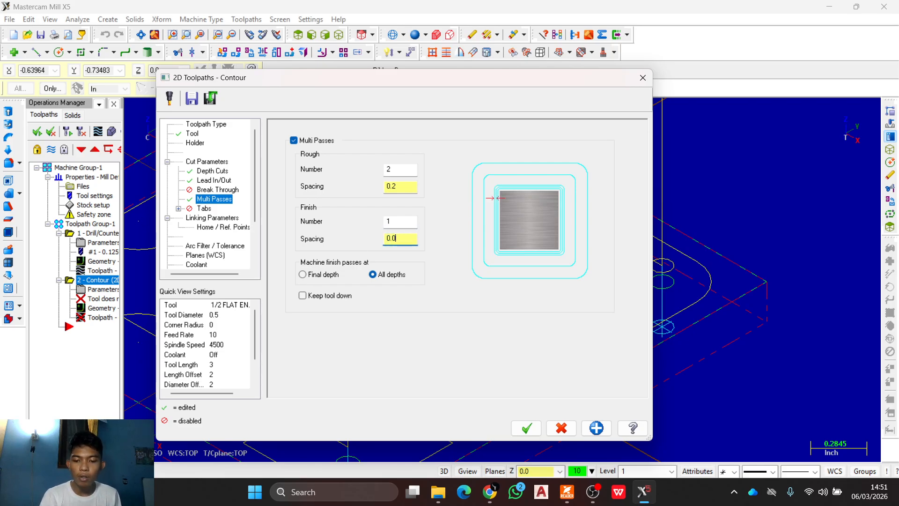
{"action": "type", "text": "3"}
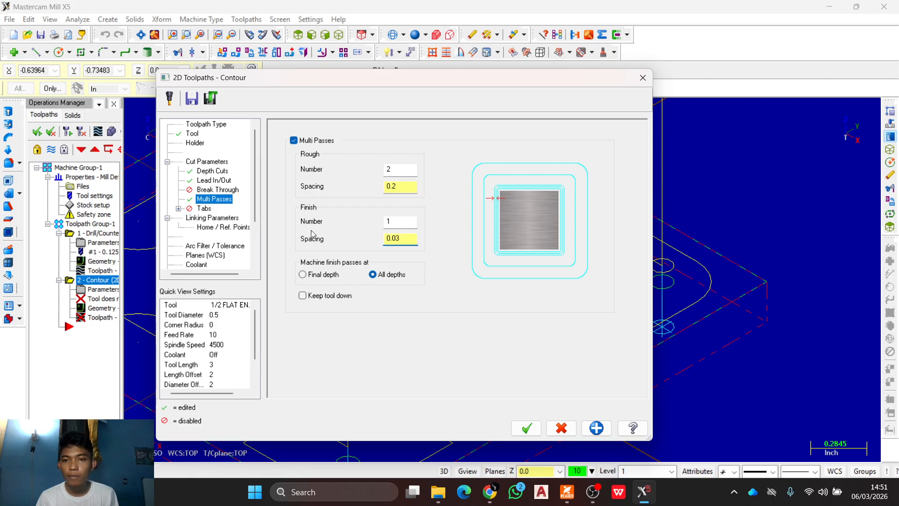
{"action": "left_click", "coordinate": [225, 217]}
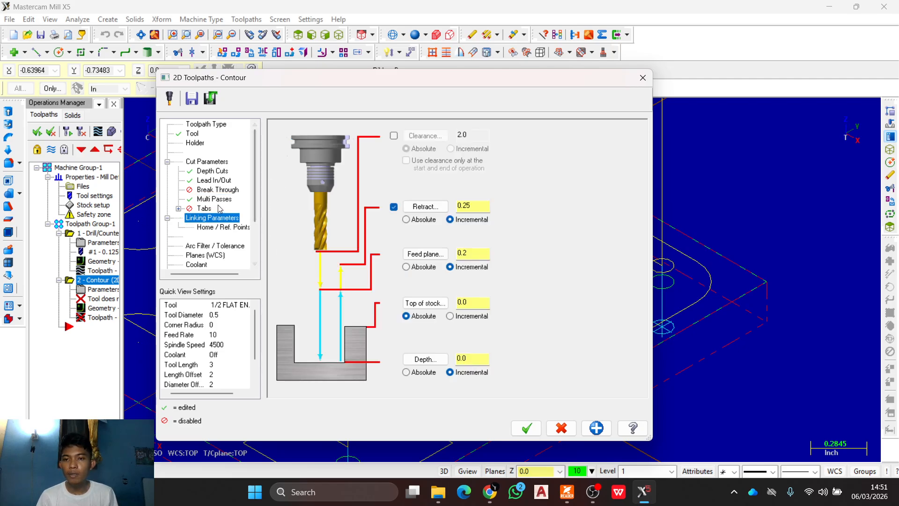
{"action": "left_click", "coordinate": [227, 199]}
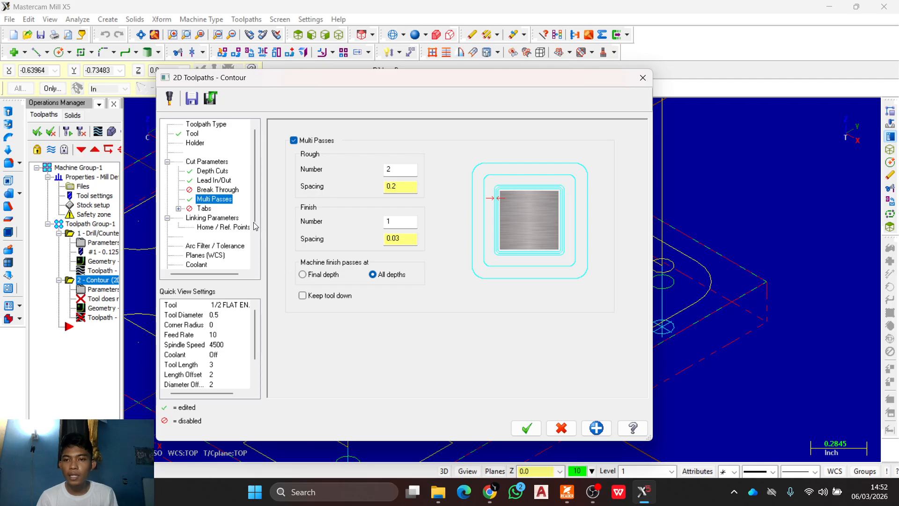
{"action": "left_click", "coordinate": [303, 275]}
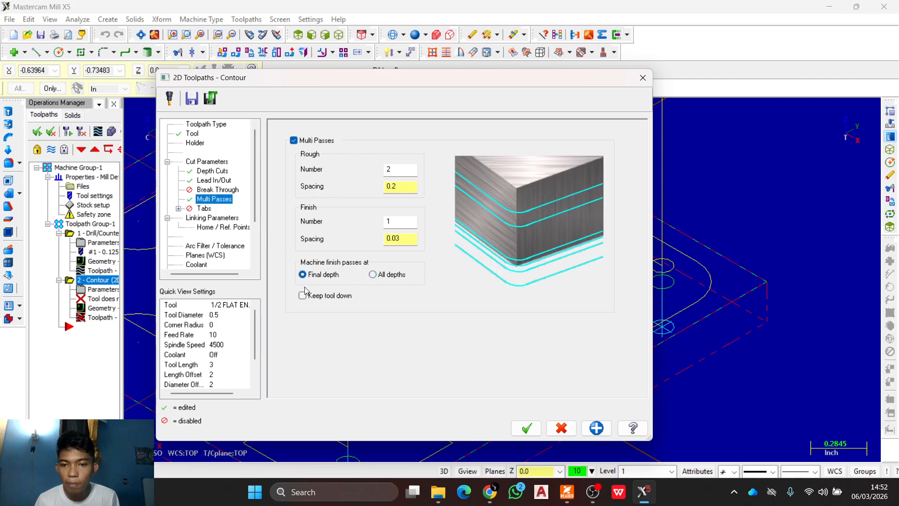
Step: Enable the 2.0 clearance only at operation start and end, make all linking heights absolute, and set the contour depth to -0.125
{"action": "left_click", "coordinate": [213, 219]}
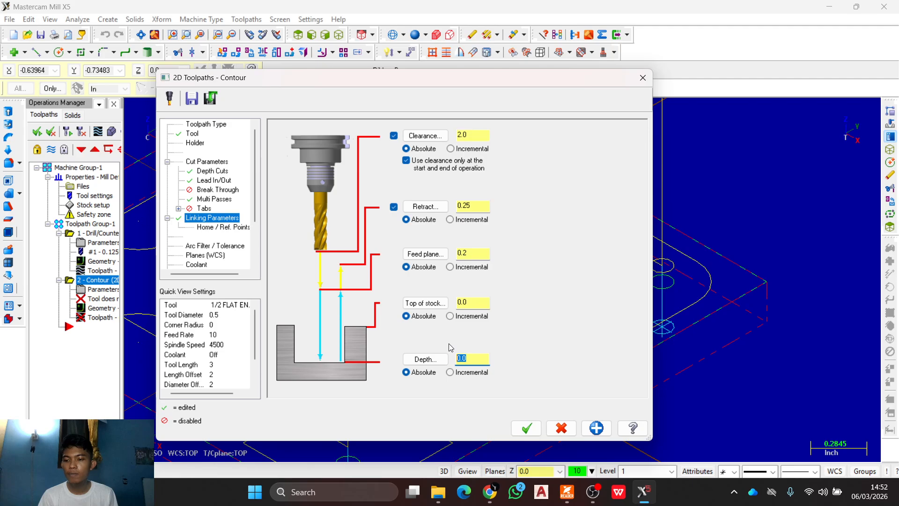
{"action": "type", "text": "-0"}
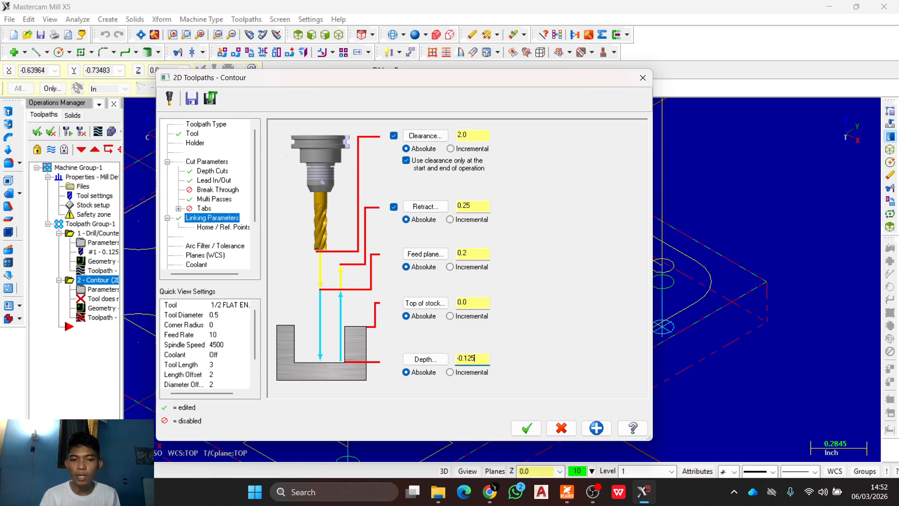
Step: Turn flood coolant on for the contour toolpath and generate the operation
{"action": "left_click", "coordinate": [209, 265]}
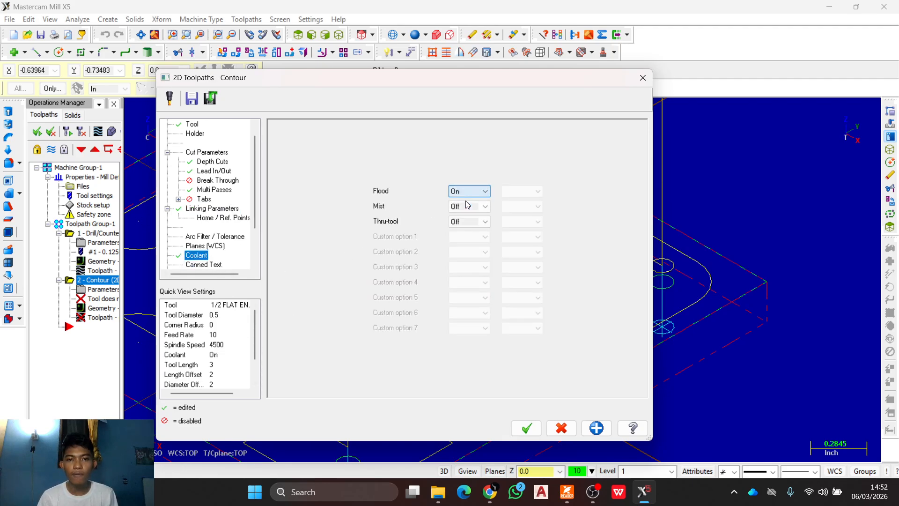
{"action": "left_click", "coordinate": [525, 428]}
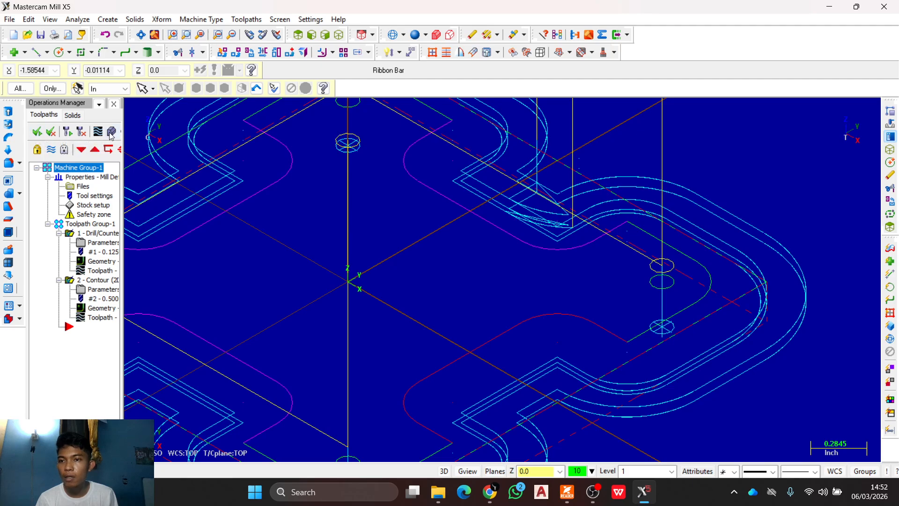
Step: Run the Verify simulation of the drill and contour operations and inspect the machined plate from above
{"action": "left_click", "coordinate": [111, 133]}
{"action": "left_click", "coordinate": [76, 324]}
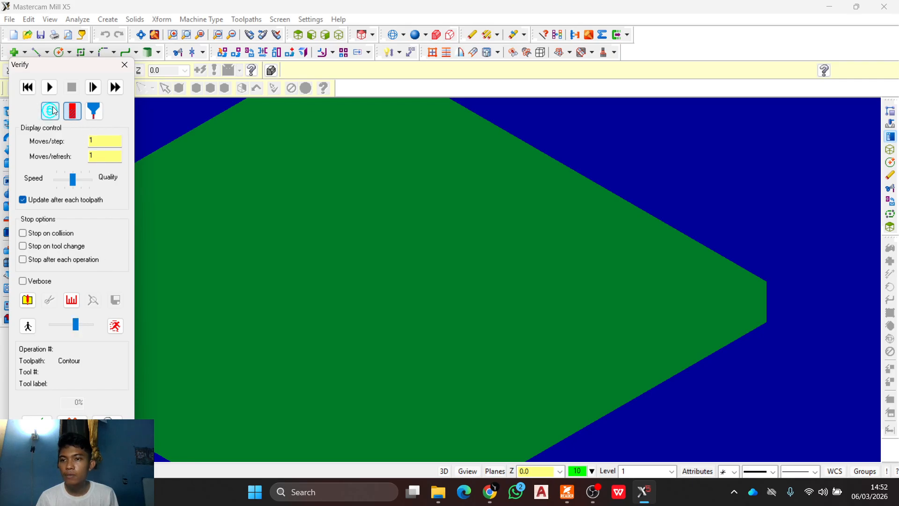
{"action": "left_click", "coordinate": [49, 87]}
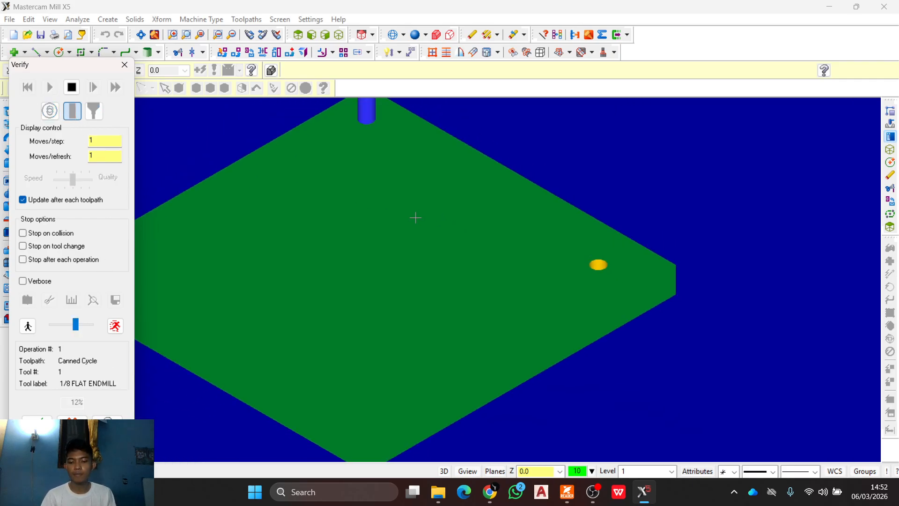
{"action": "middle_click_drag", "start_coordinate": [406, 215], "coordinate": [446, 265]}
{"action": "scroll", "coordinate": [473, 222], "scroll_direction": "down", "scroll_amount": 4}
{"action": "scroll", "coordinate": [472, 222], "scroll_direction": "up", "scroll_amount": 4}
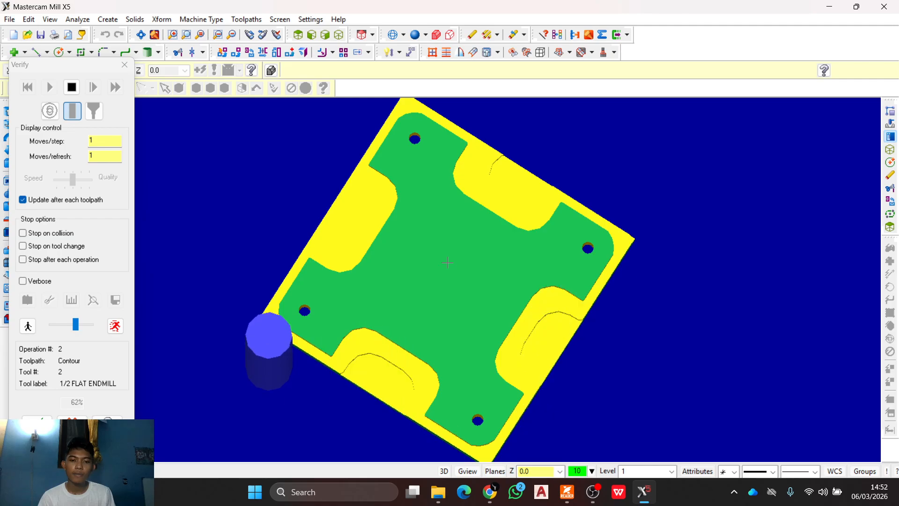
{"action": "middle_click_drag", "start_coordinate": [448, 262], "coordinate": [389, 274]}
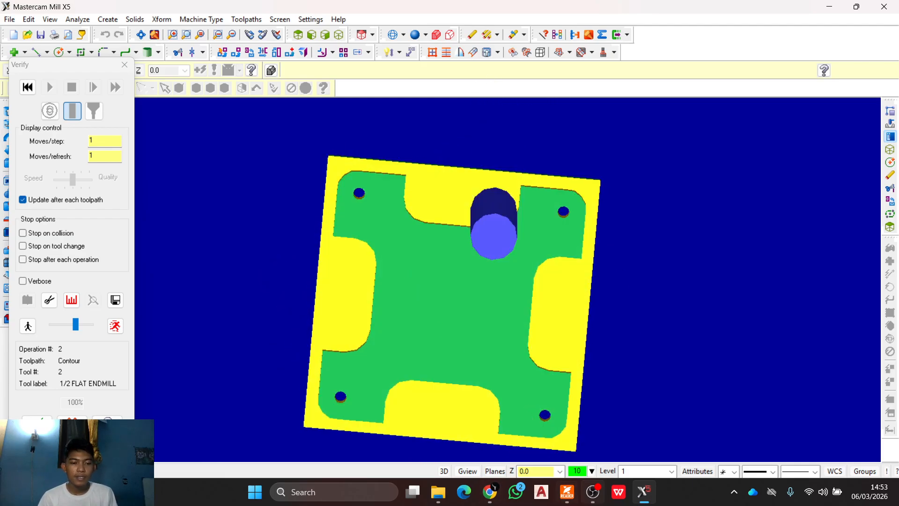
{"action": "left_click", "coordinate": [594, 493]}
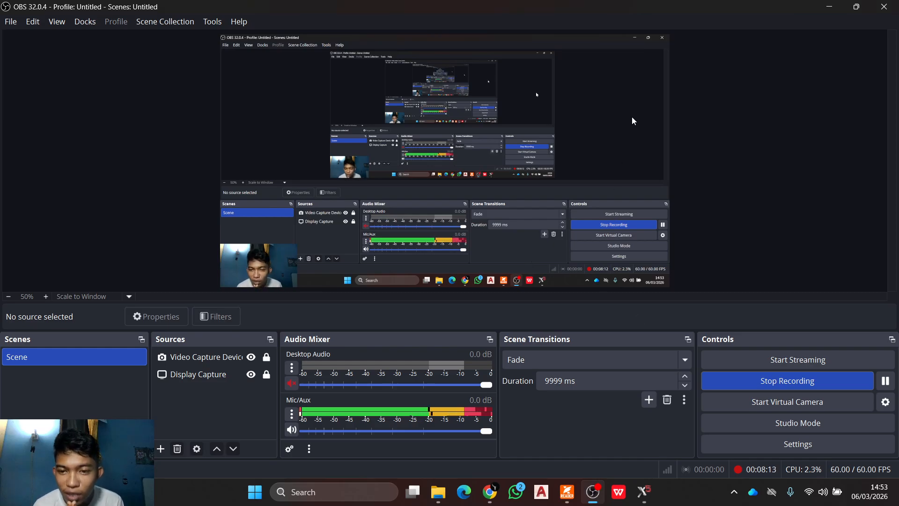